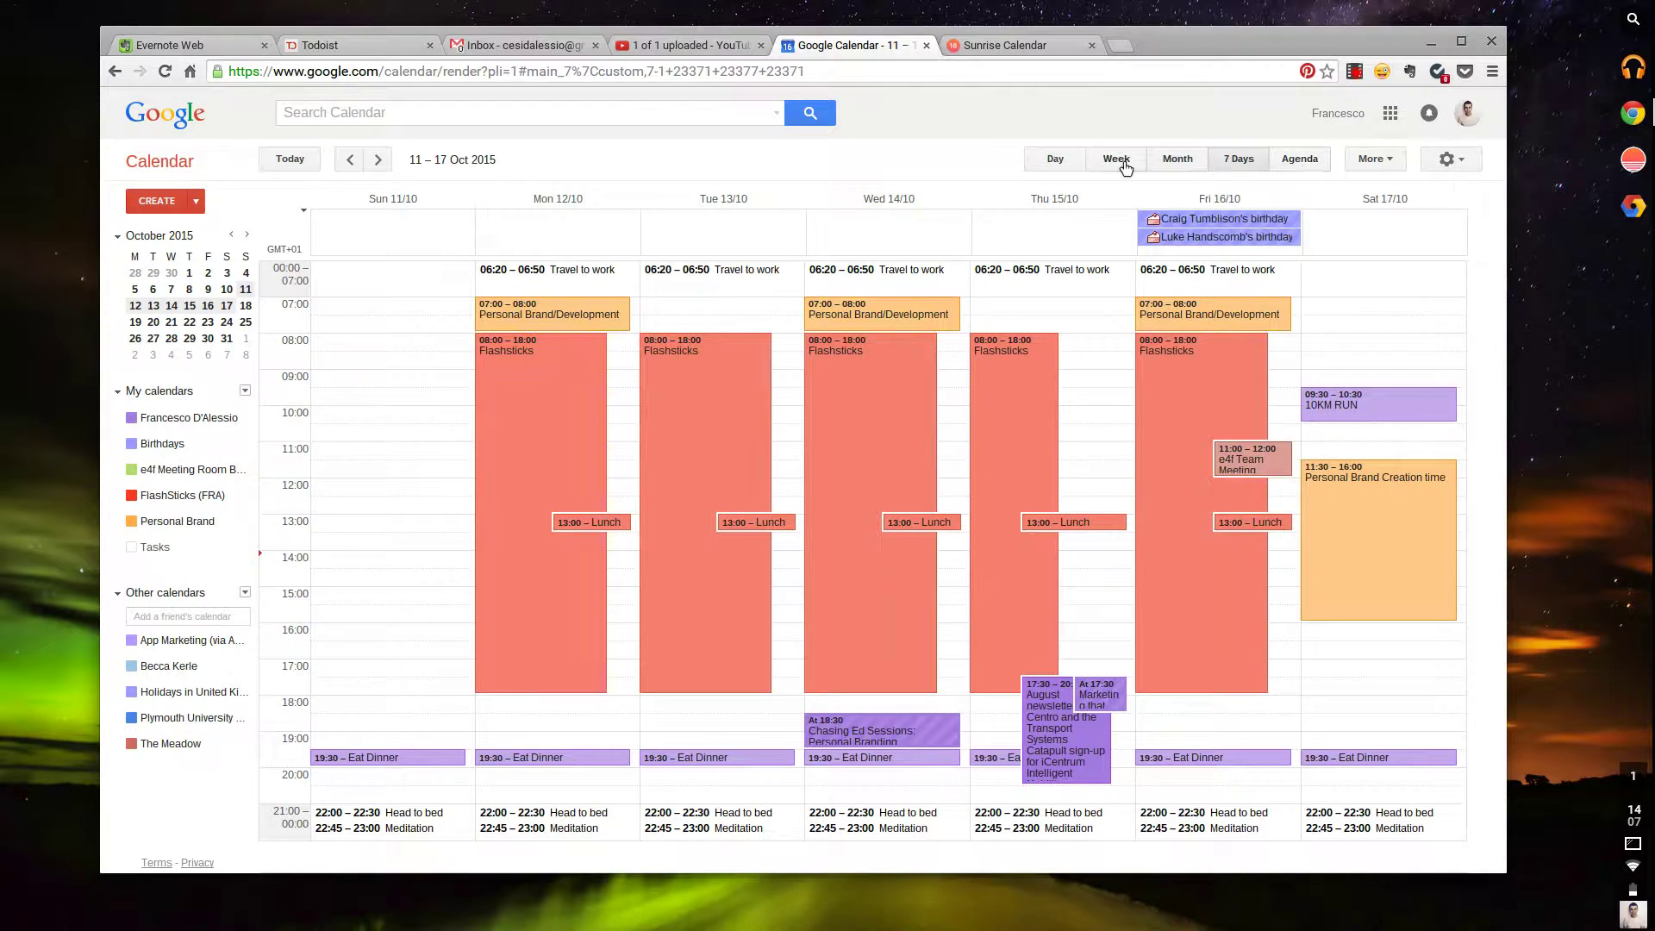
pyautogui.click(1178, 161)
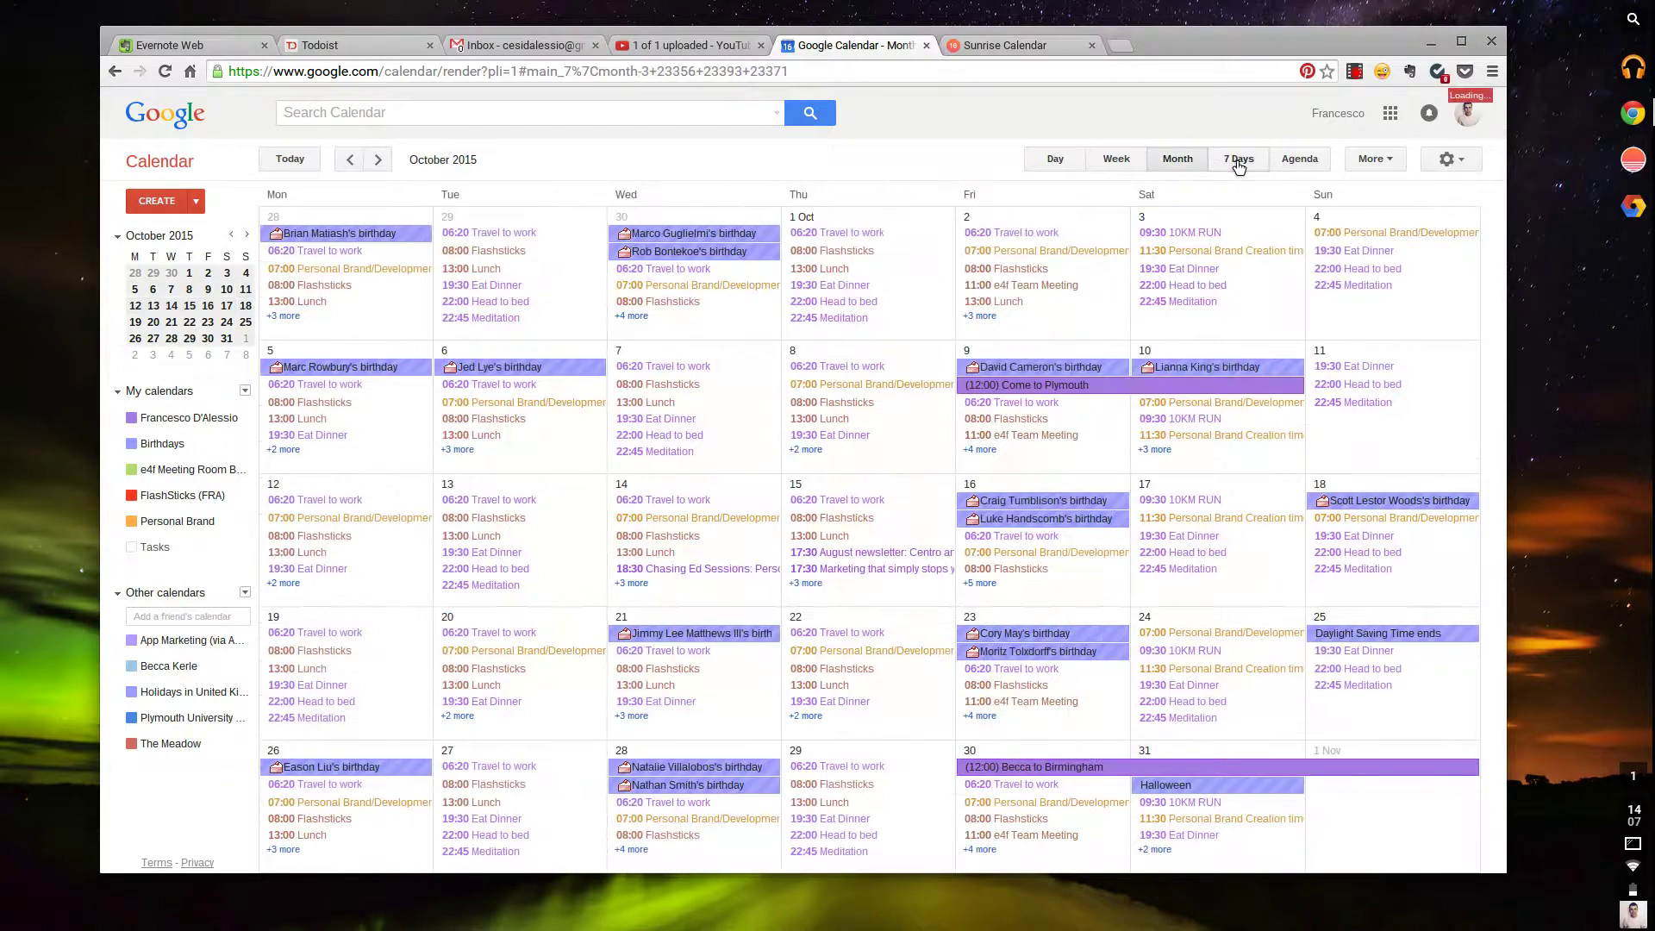
pyautogui.click(1235, 164)
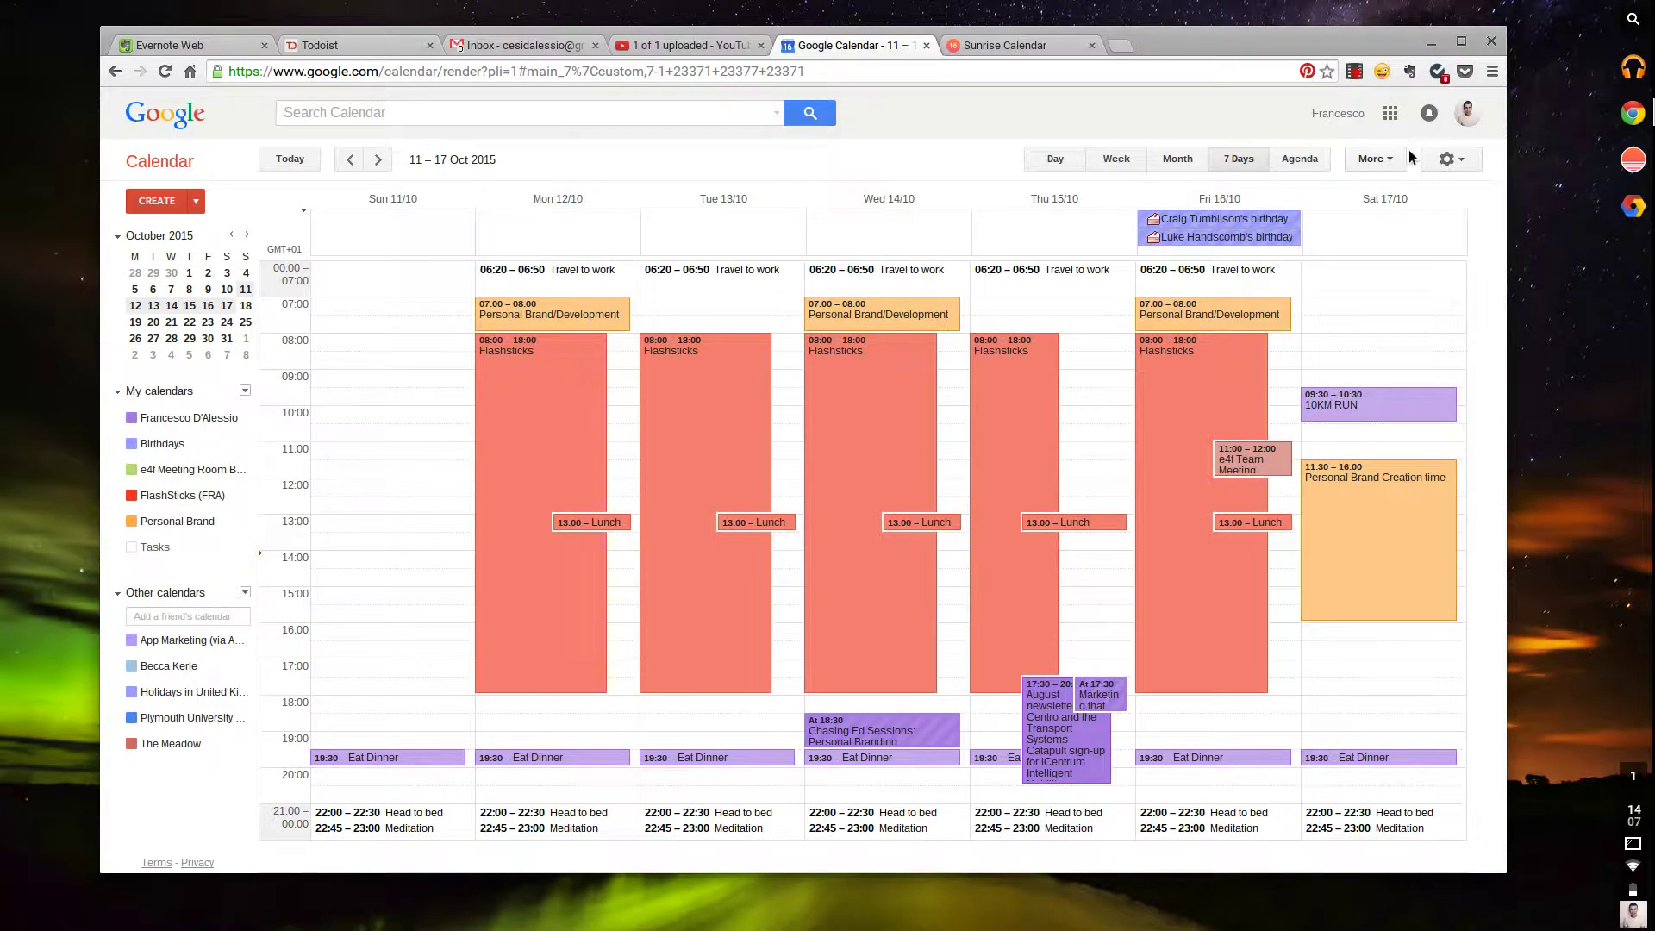
pyautogui.click(1375, 159)
pyautogui.click(1471, 169)
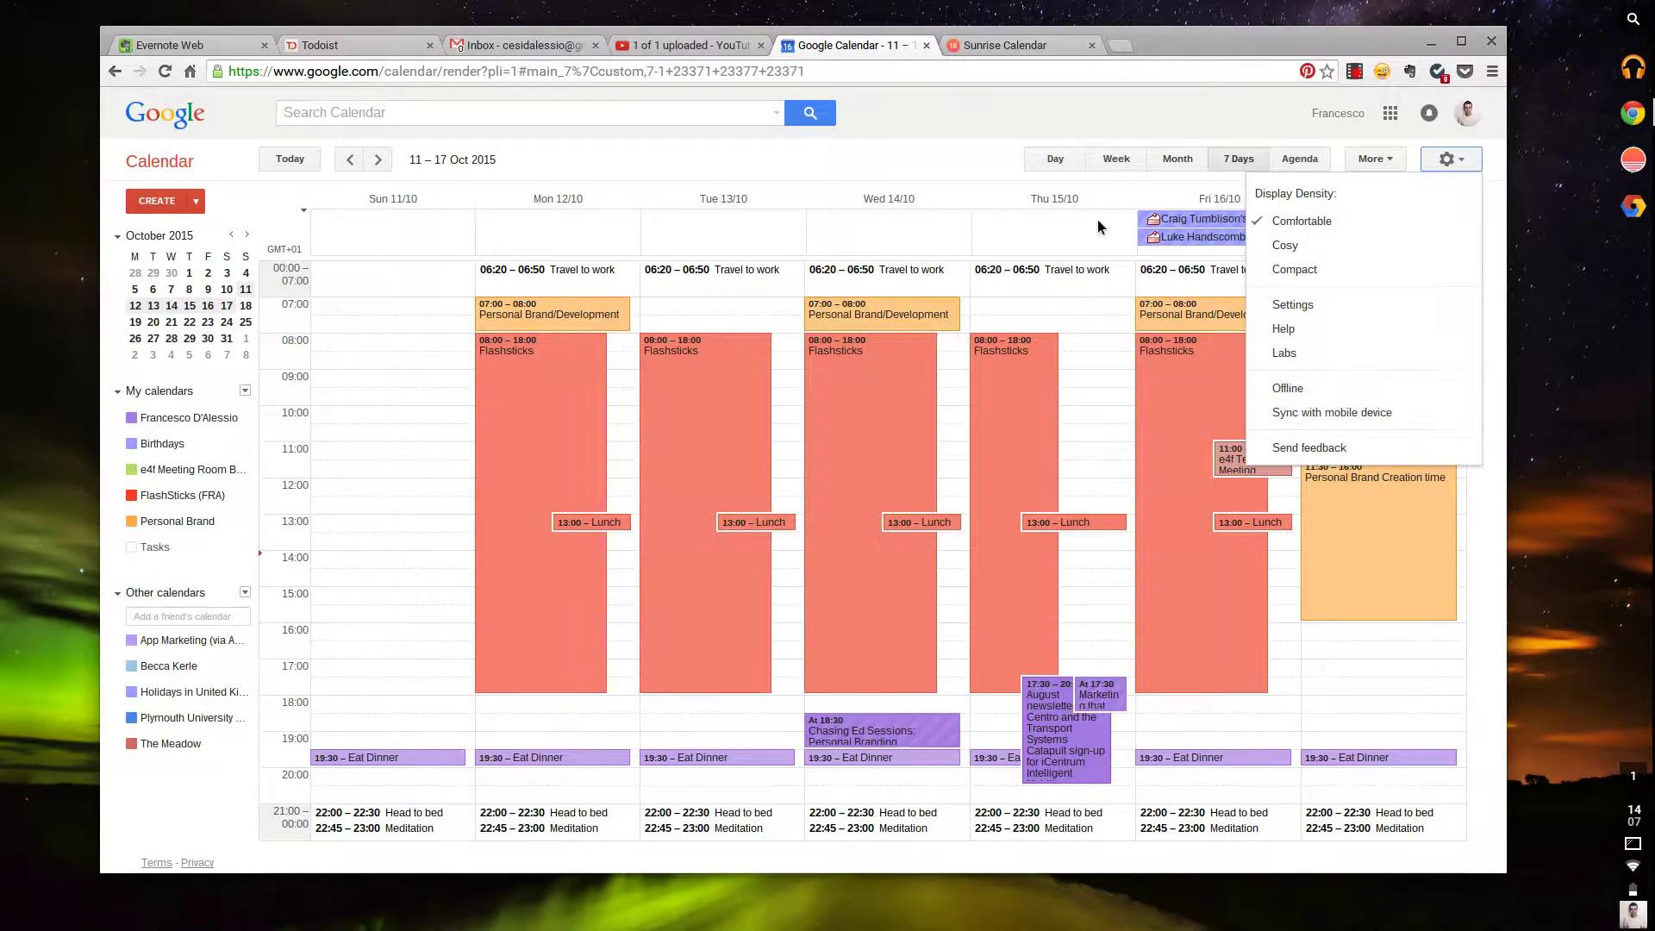
pyautogui.click(969, 148)
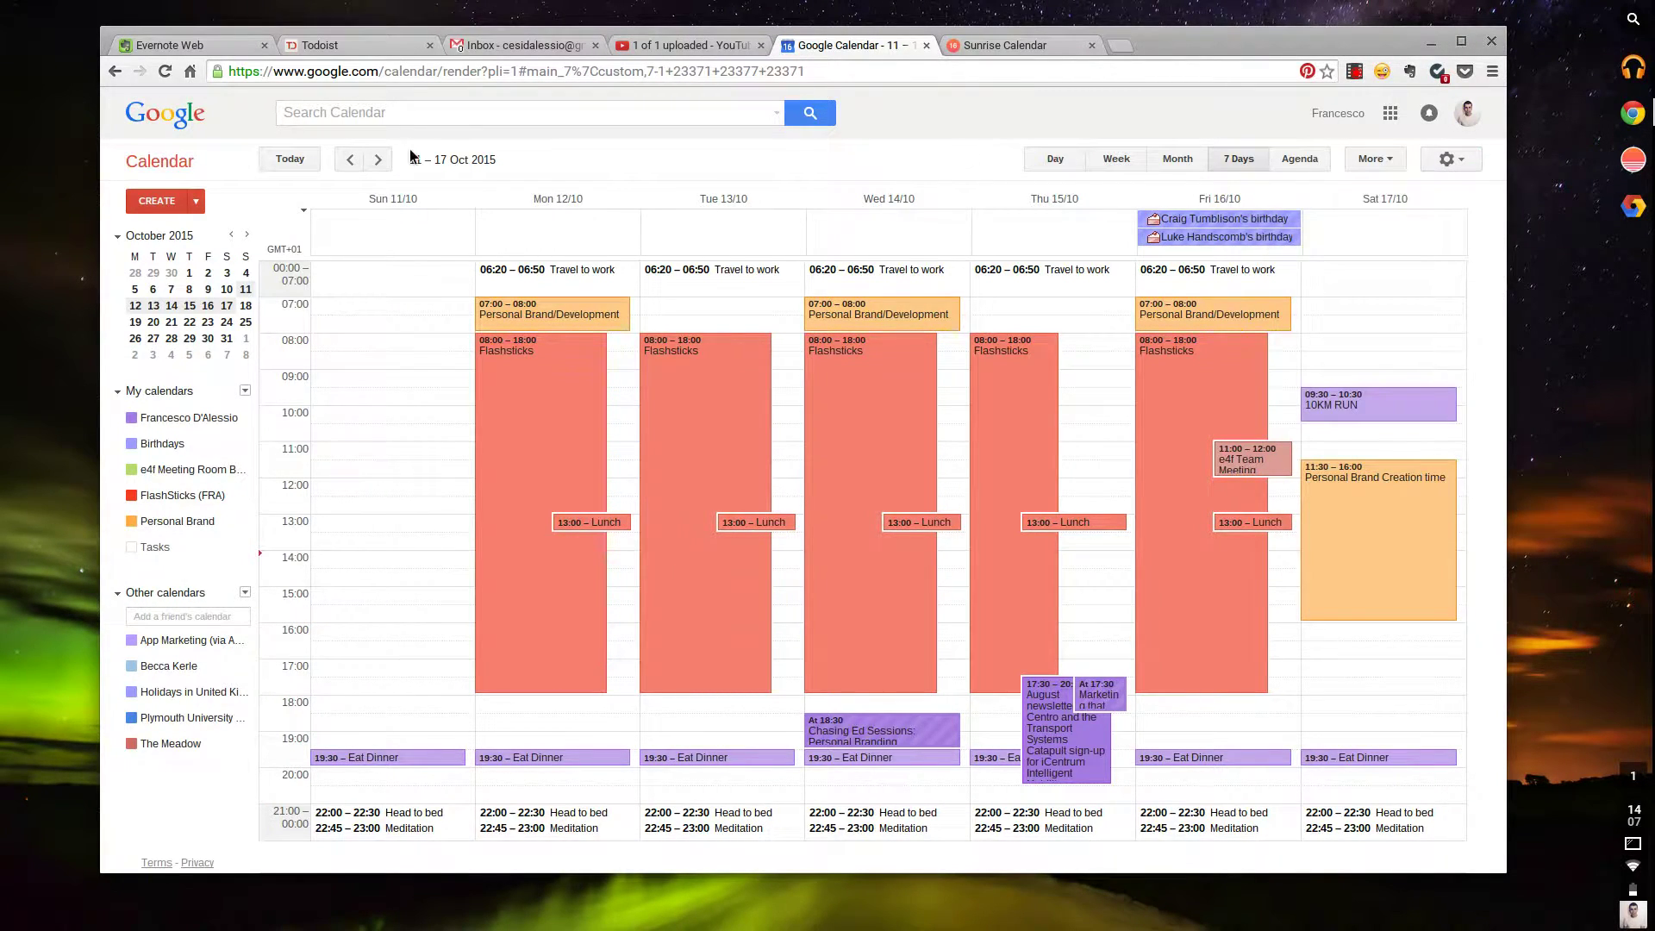
pyautogui.click(196, 200)
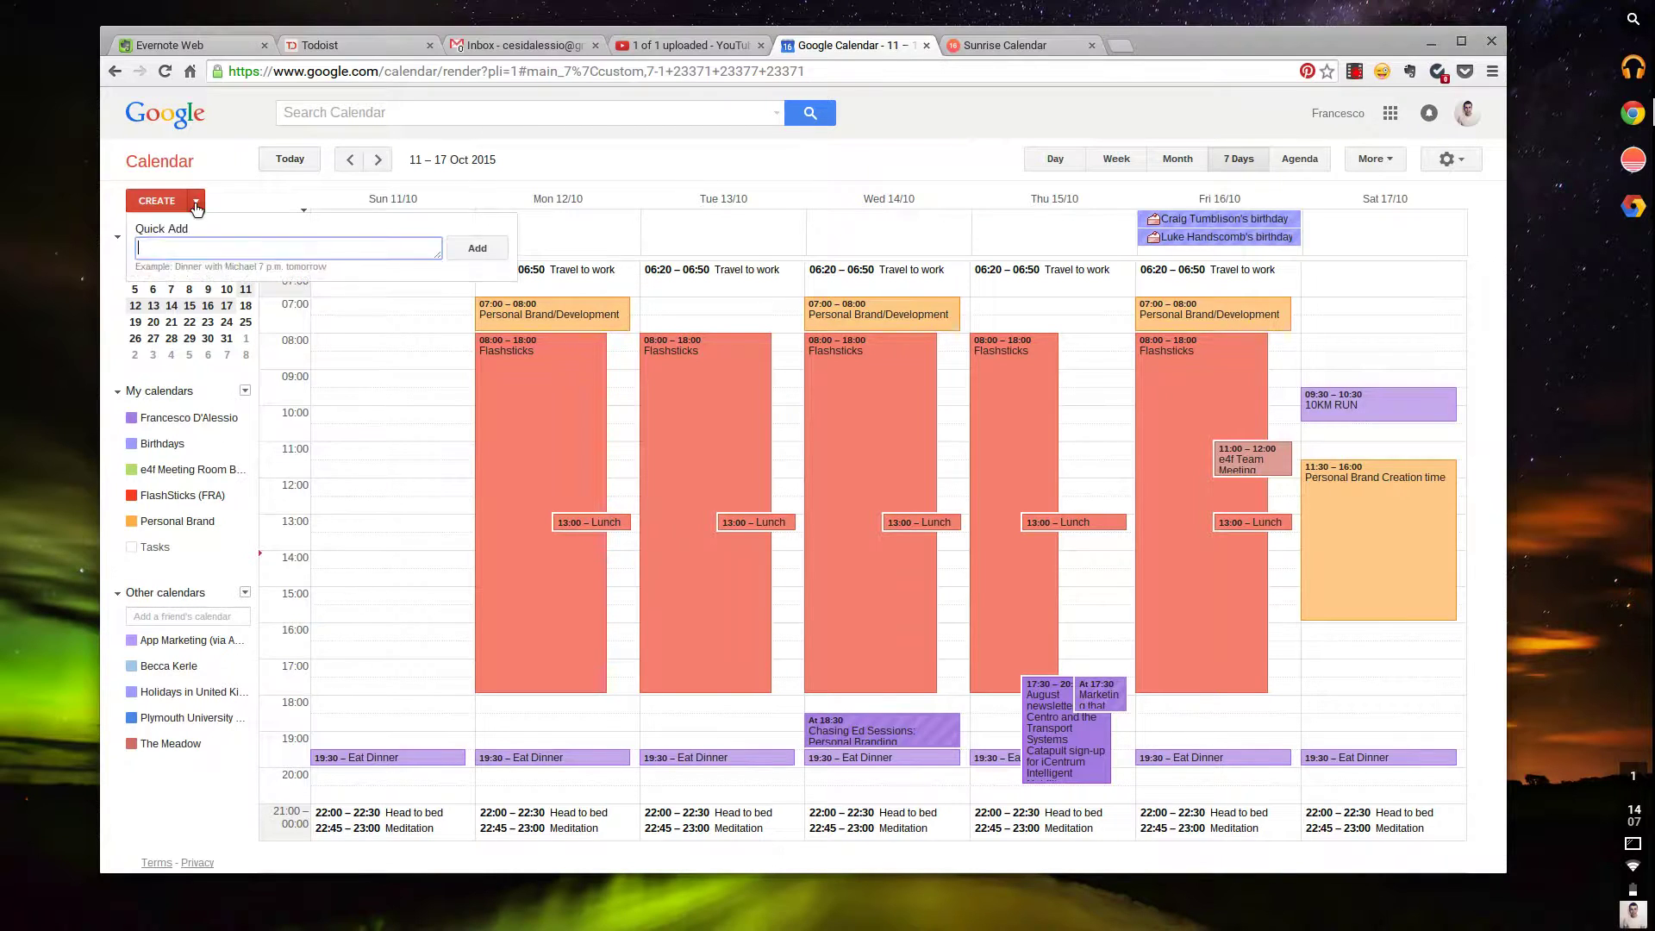
pyautogui.click(197, 200)
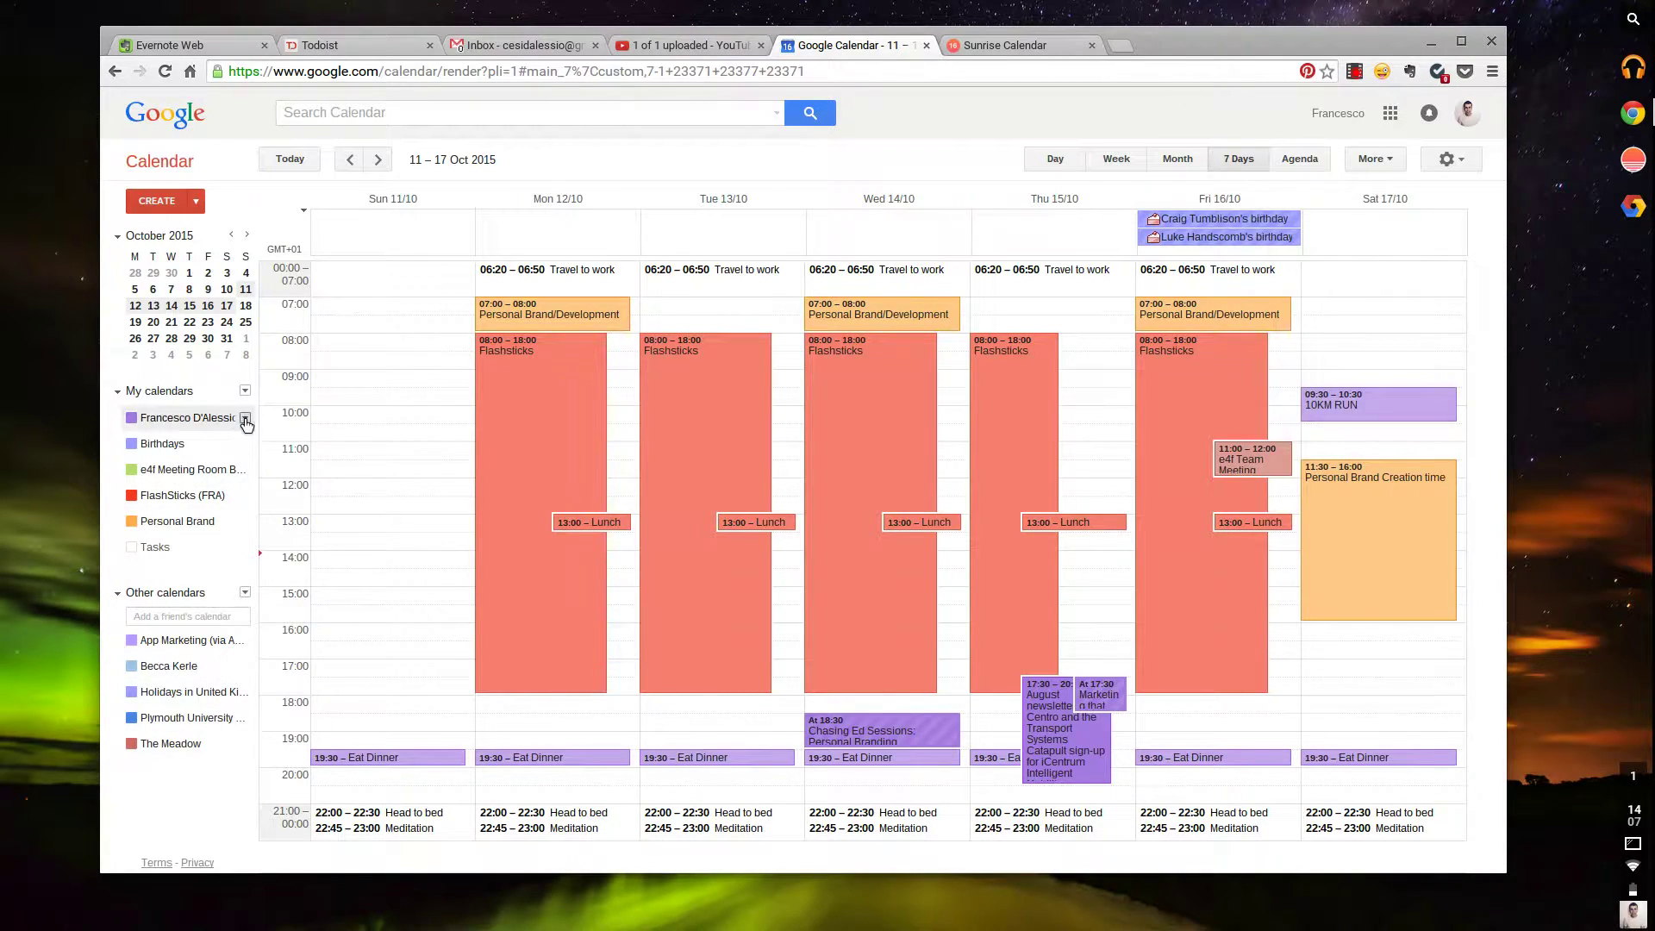
pyautogui.click(245, 417)
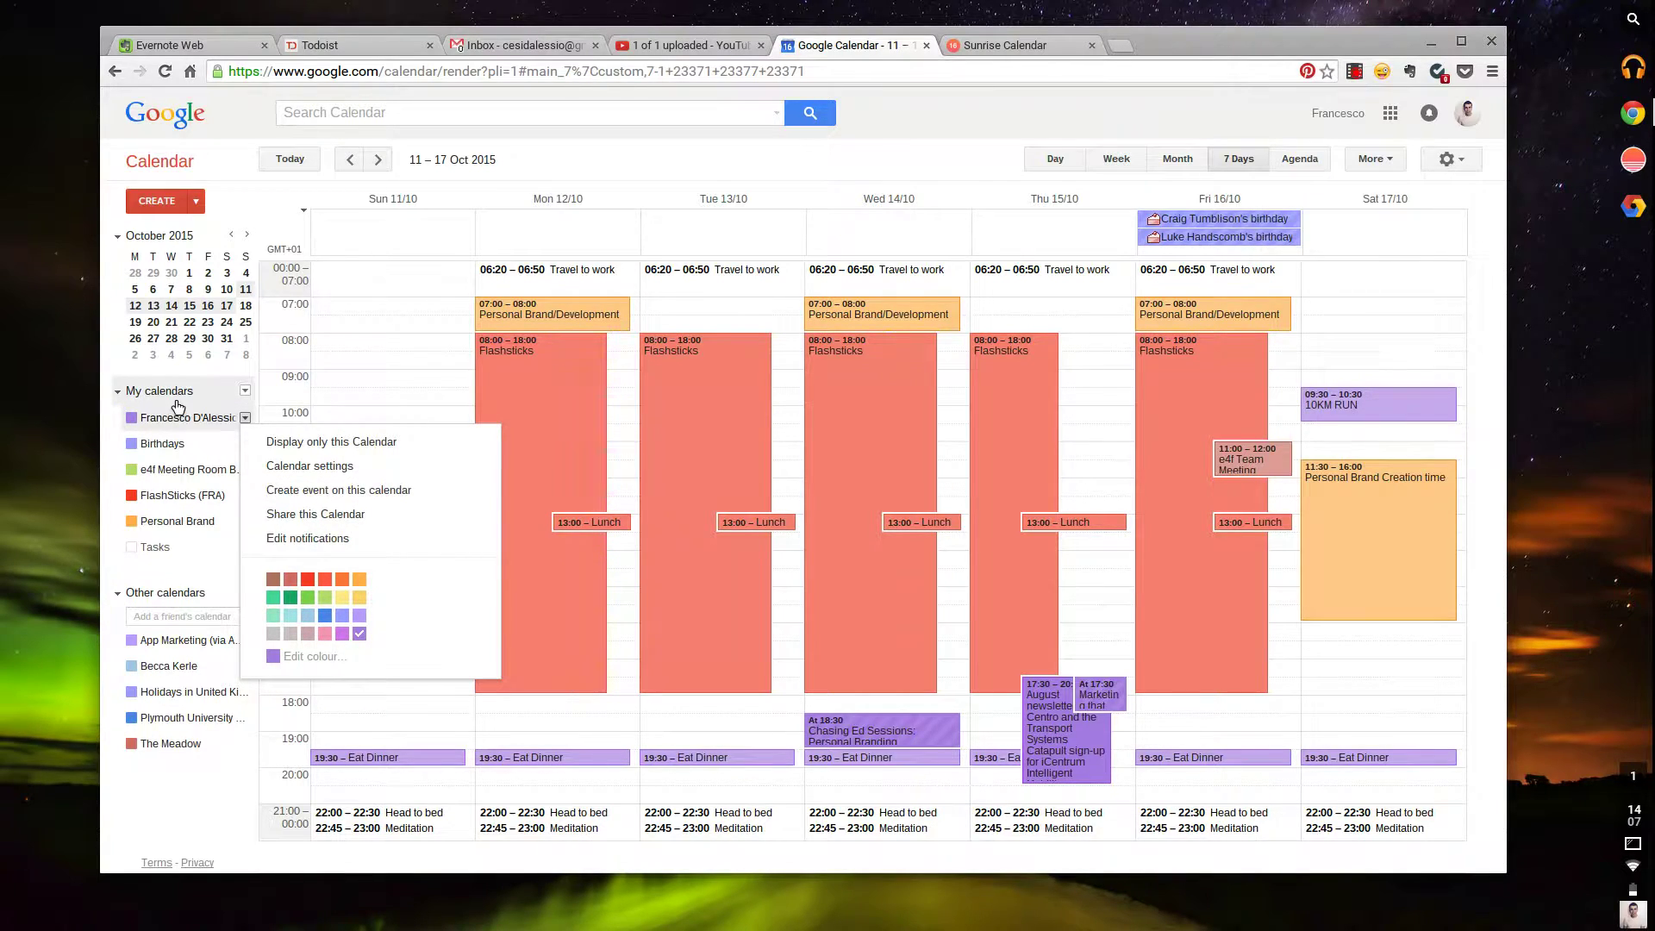
pyautogui.click(231, 193)
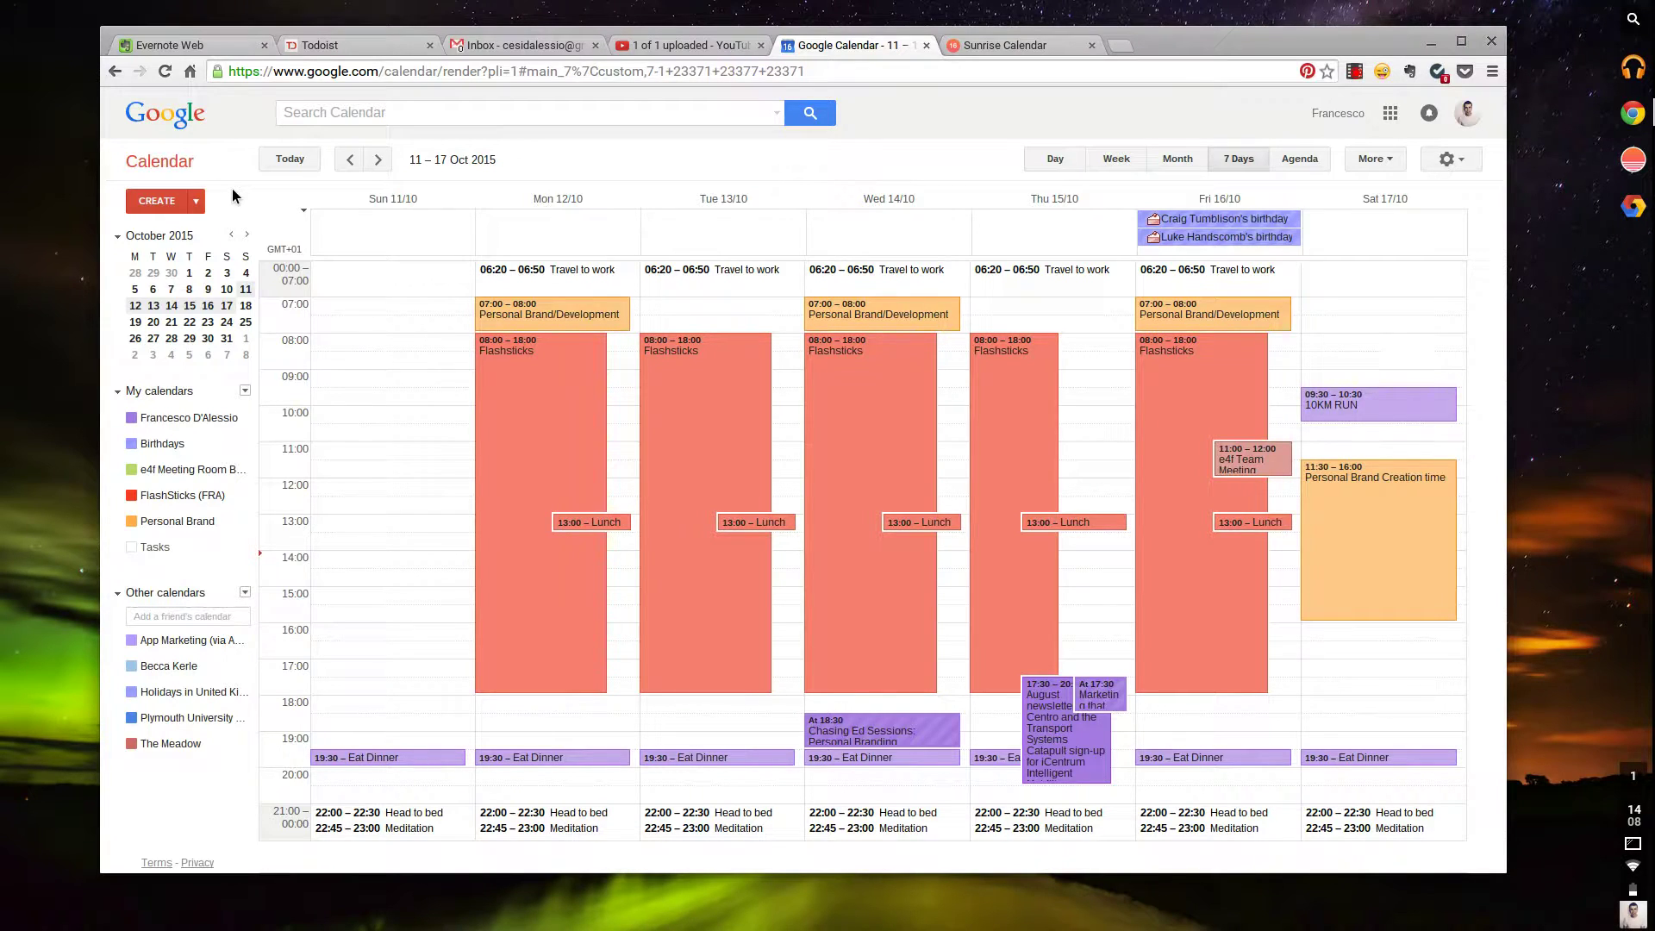
# - Switch to Sunrise Calendar's 12–18 Oct 2015 week and show its sidebar with mini-calendar and accounts
pyautogui.hotkey('ctrl', 'Tab')
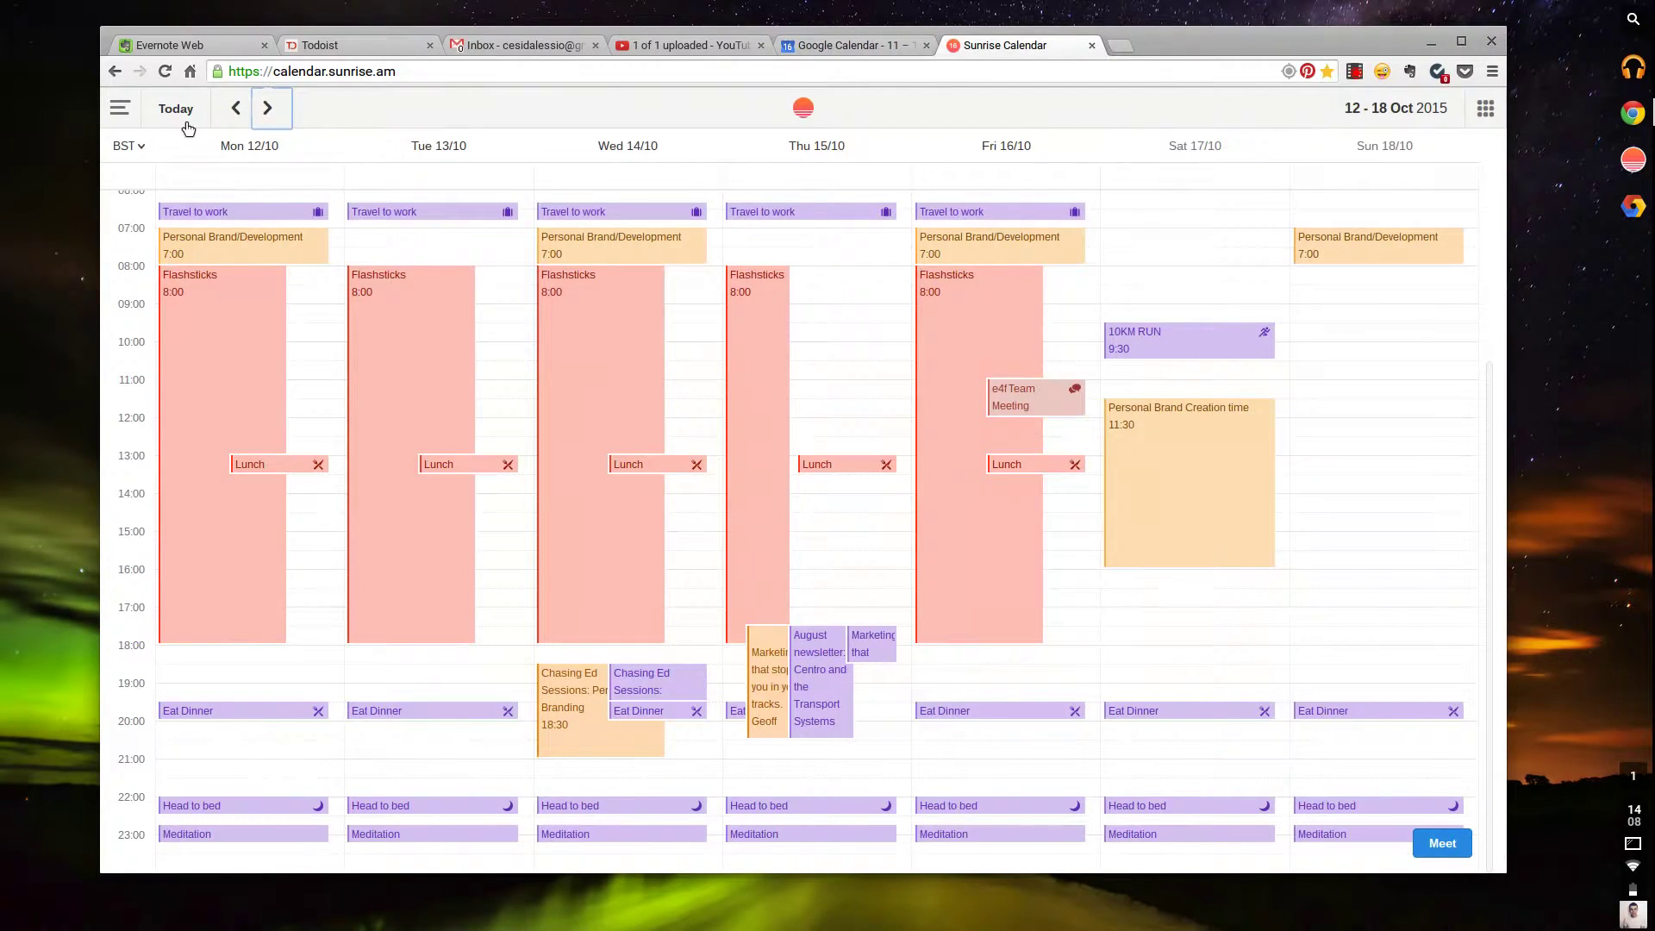
pyautogui.click(121, 108)
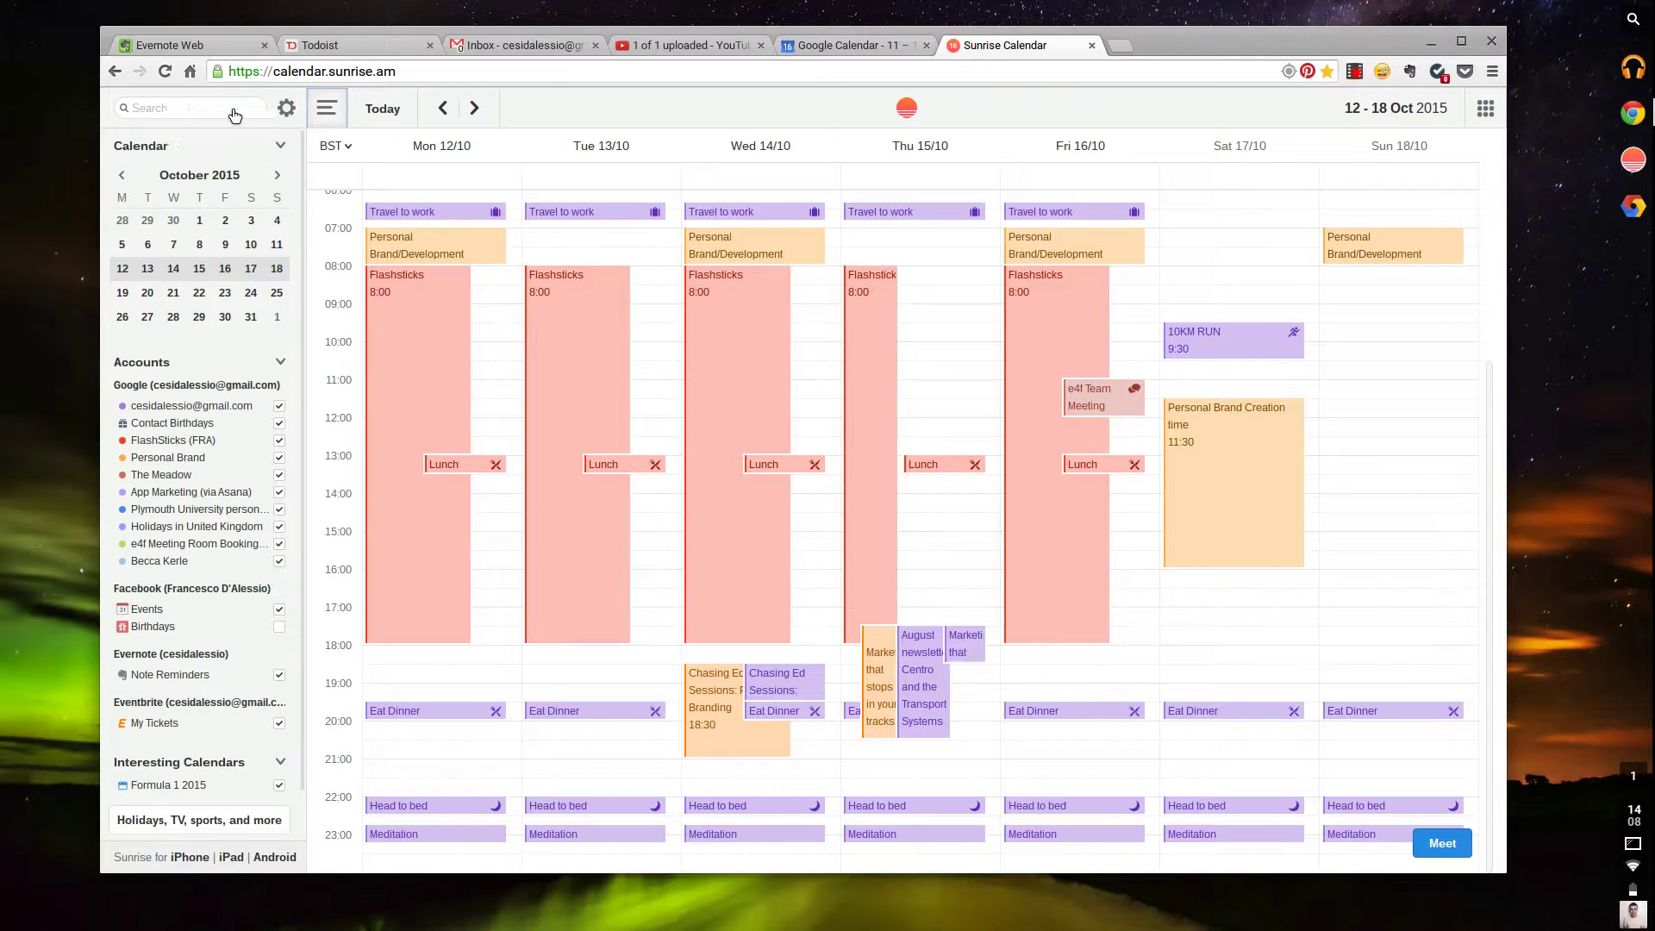
pyautogui.click(286, 109)
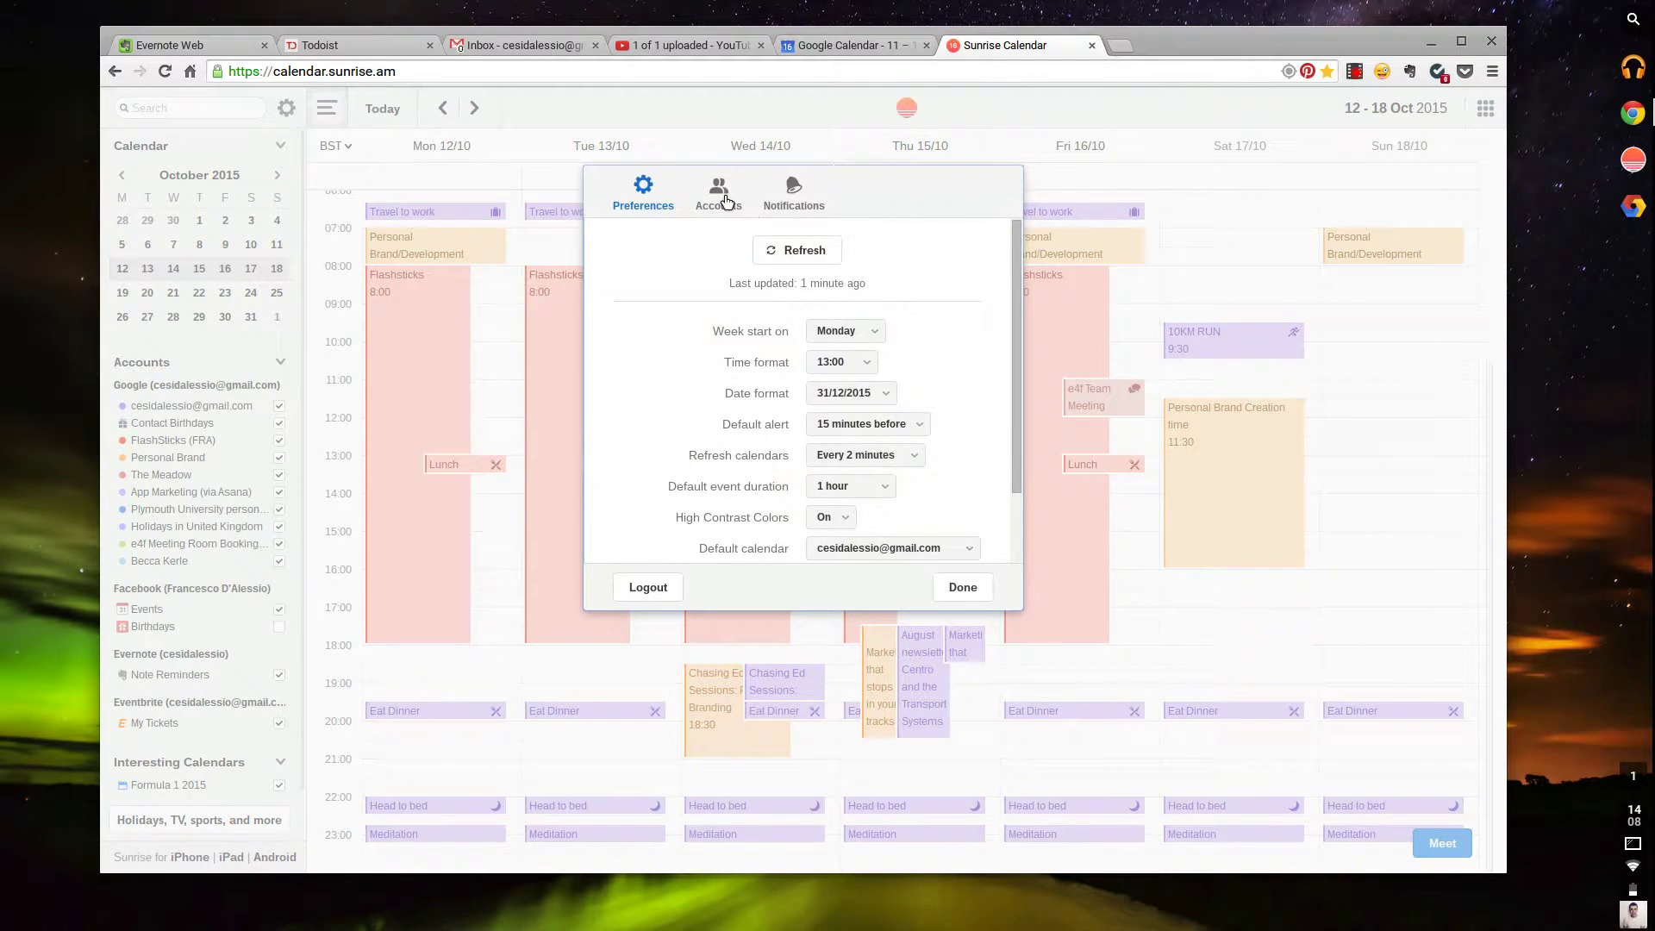
pyautogui.click(724, 196)
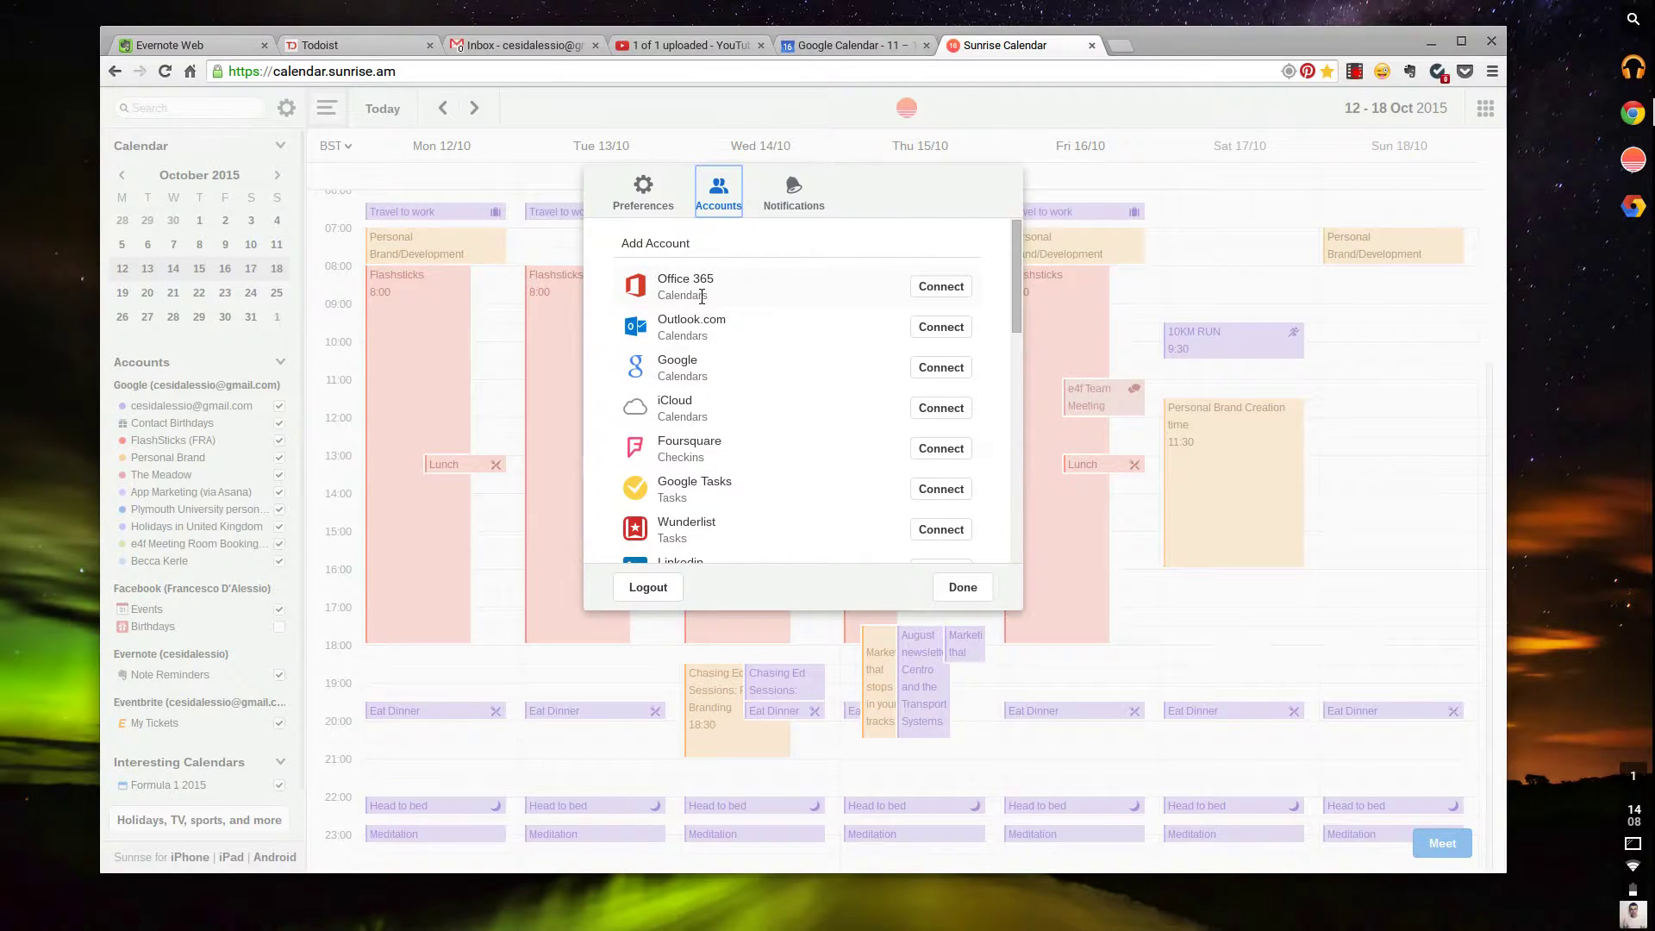
pyautogui.scroll(-3, 700, 297)
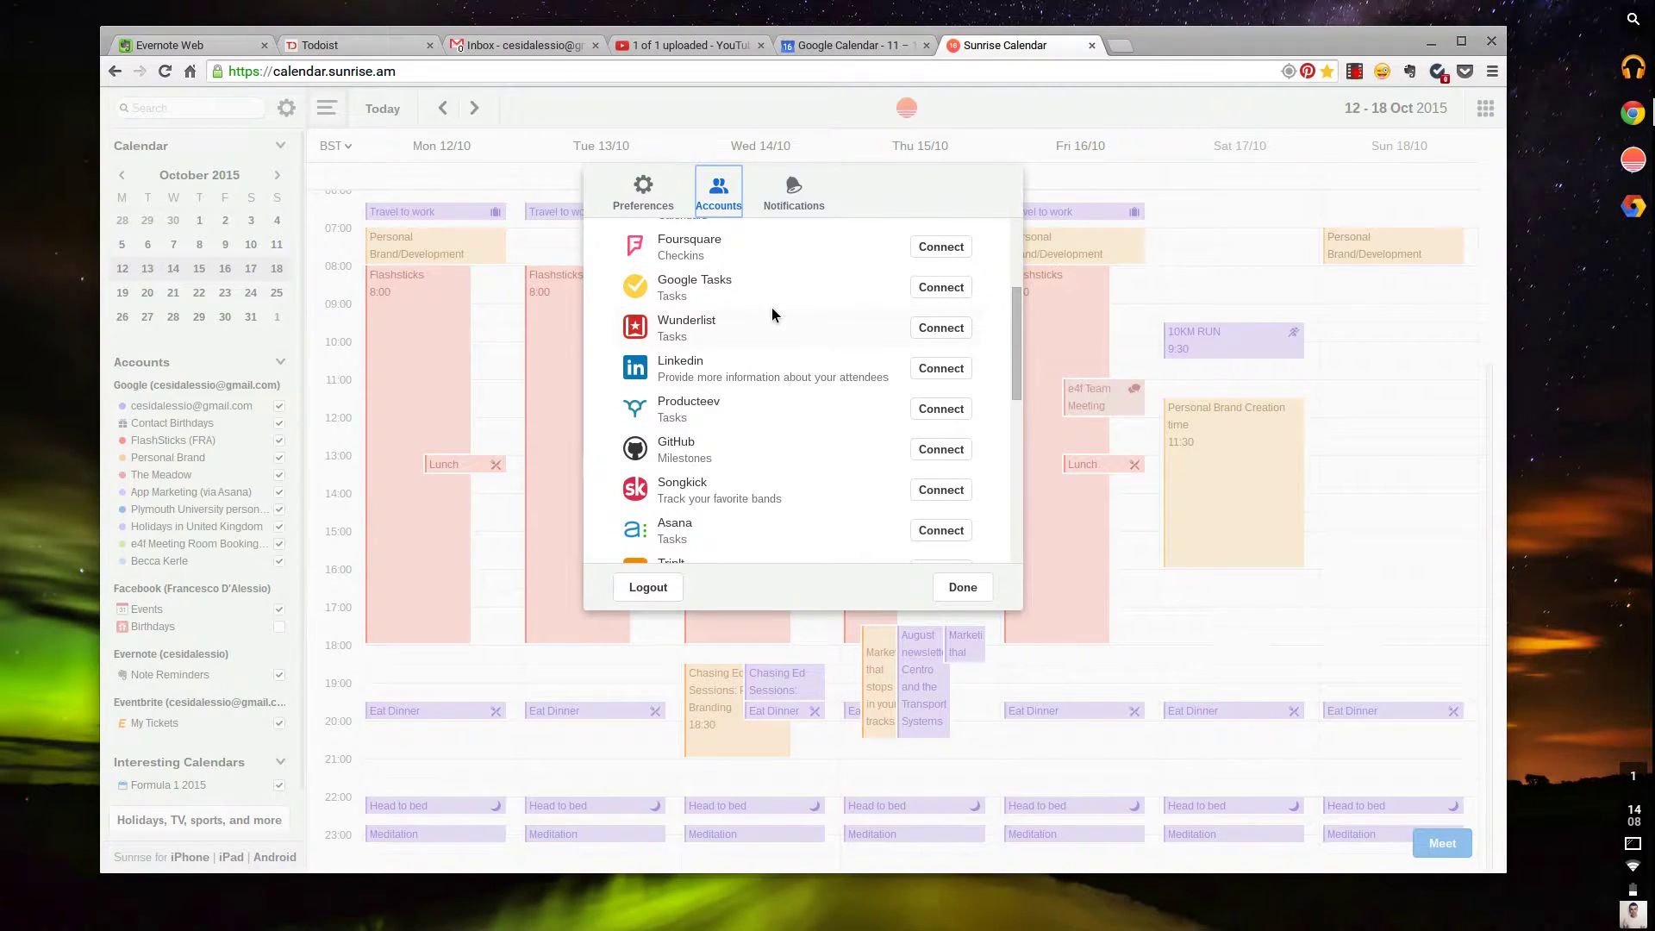
pyautogui.scroll(-1, 773, 310)
pyautogui.scroll(1, 772, 310)
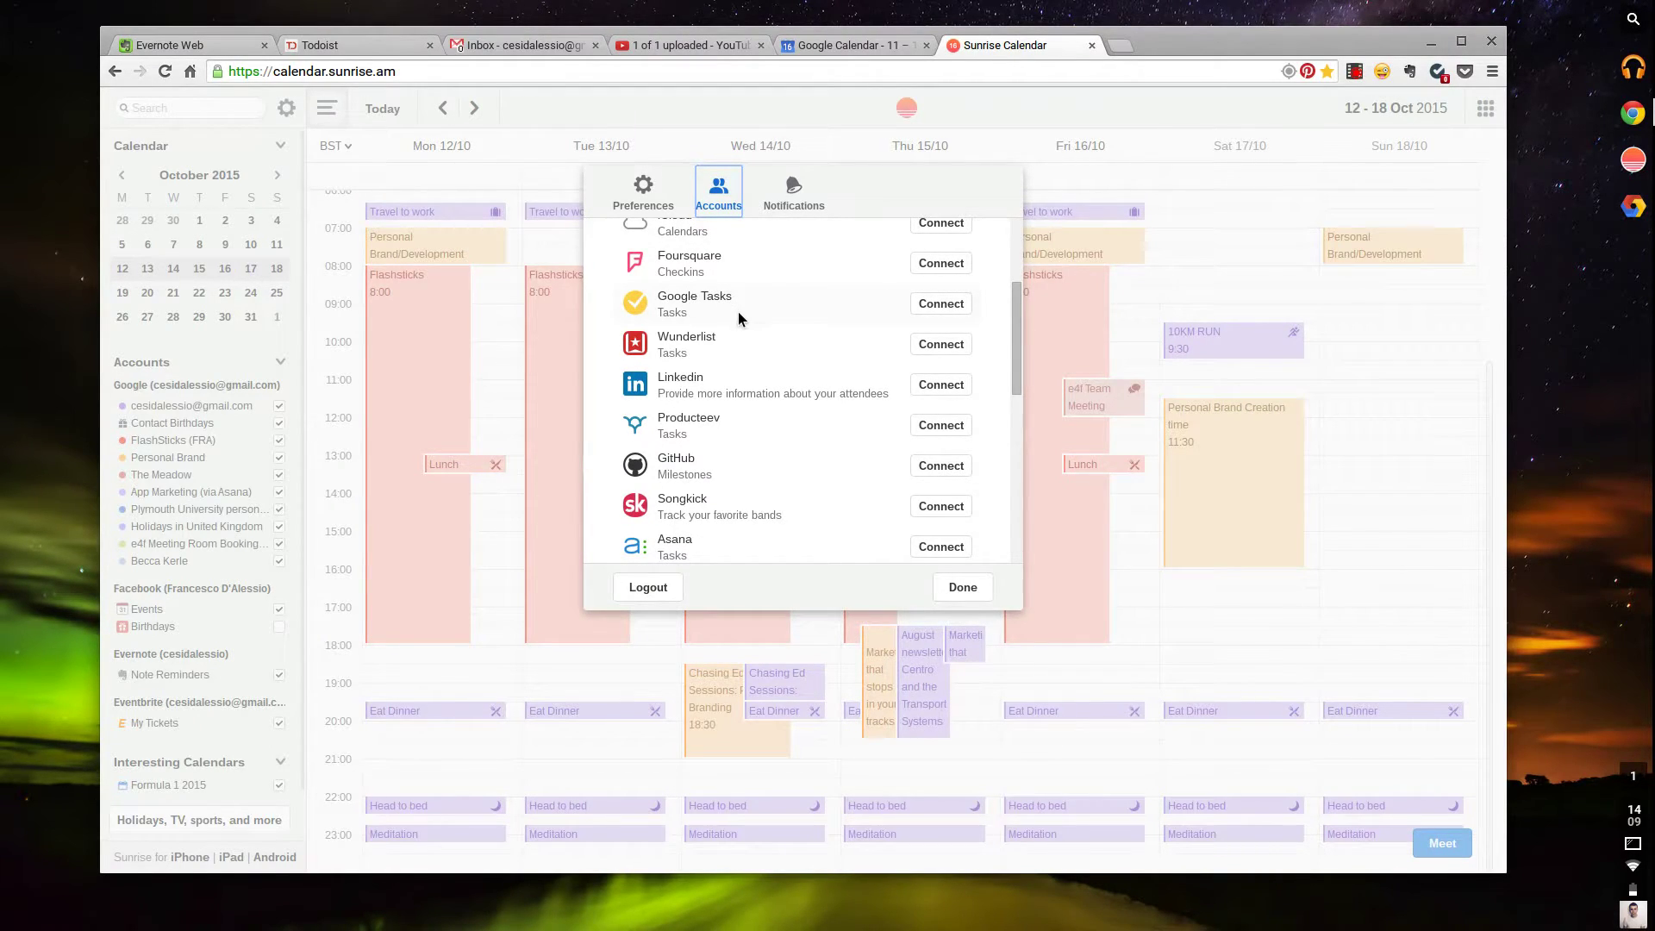
pyautogui.scroll(-2, 752, 324)
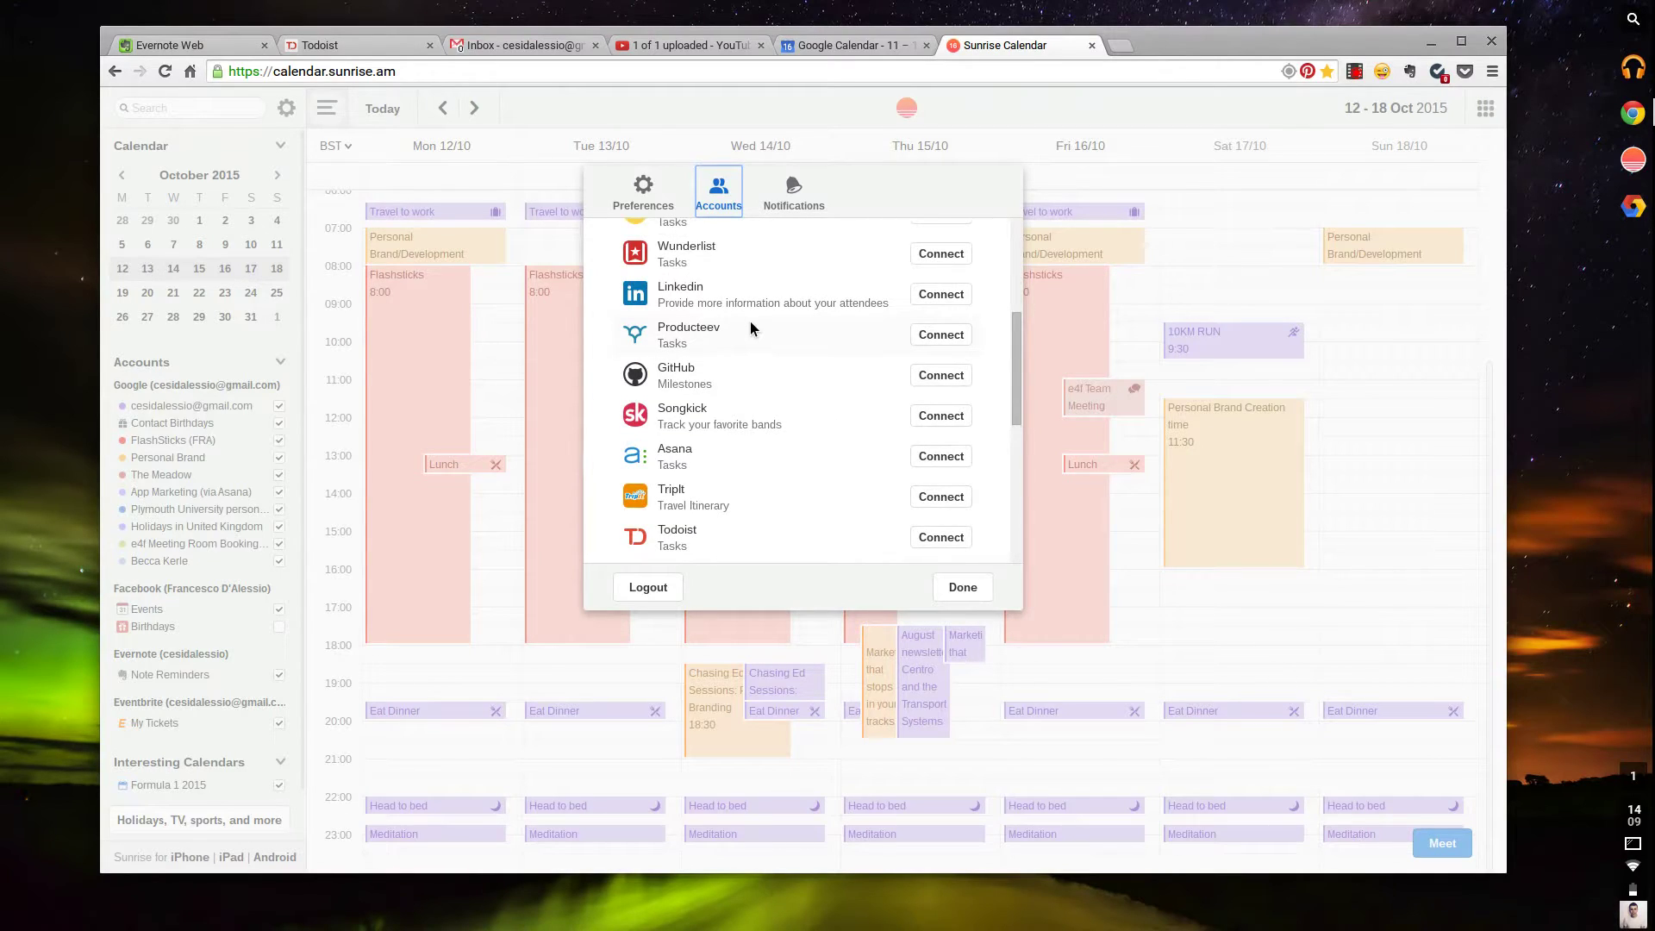
pyautogui.scroll(2, 750, 324)
pyautogui.scroll(-1, 750, 324)
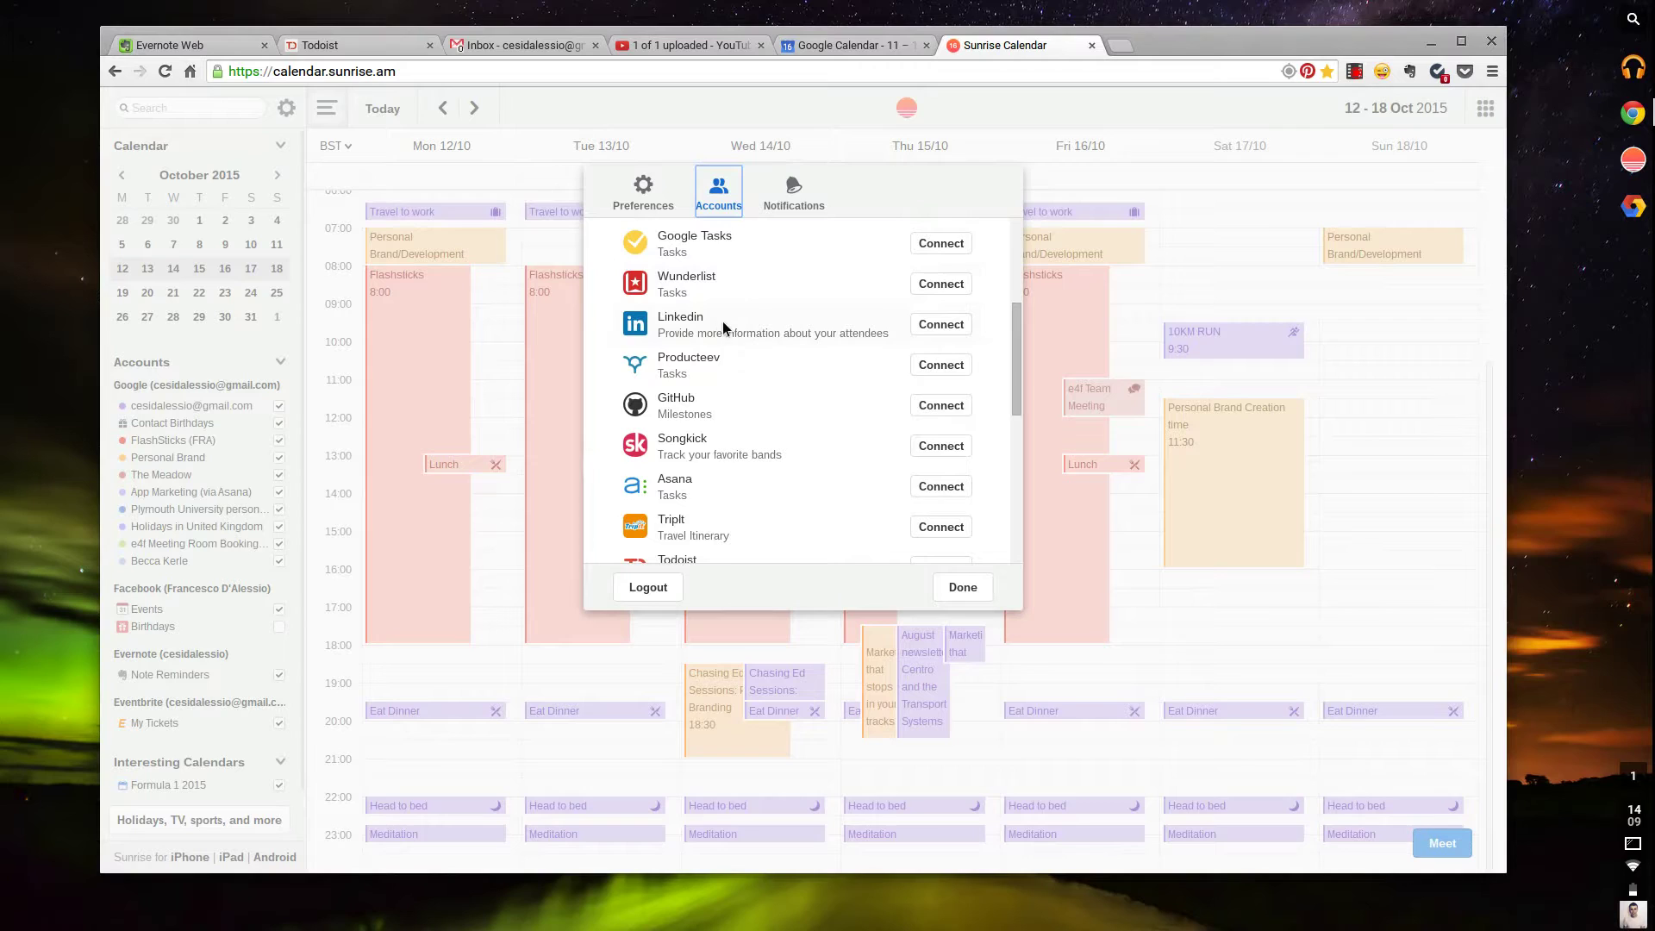
pyautogui.scroll(-4, 729, 421)
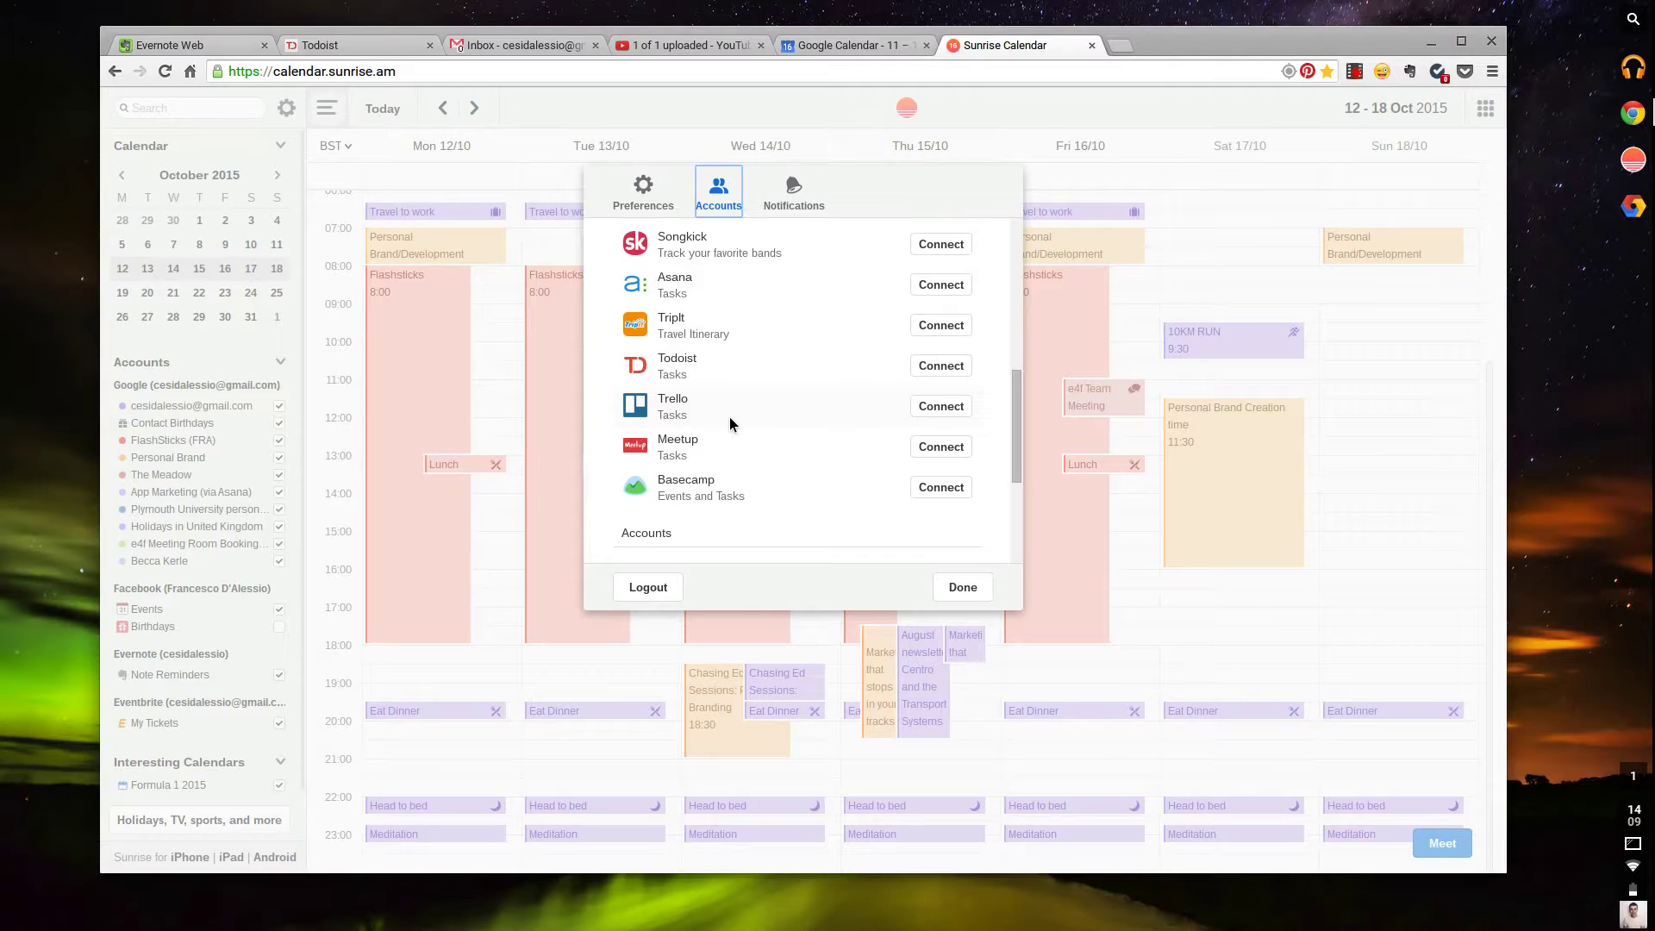
pyautogui.scroll(-4, 729, 419)
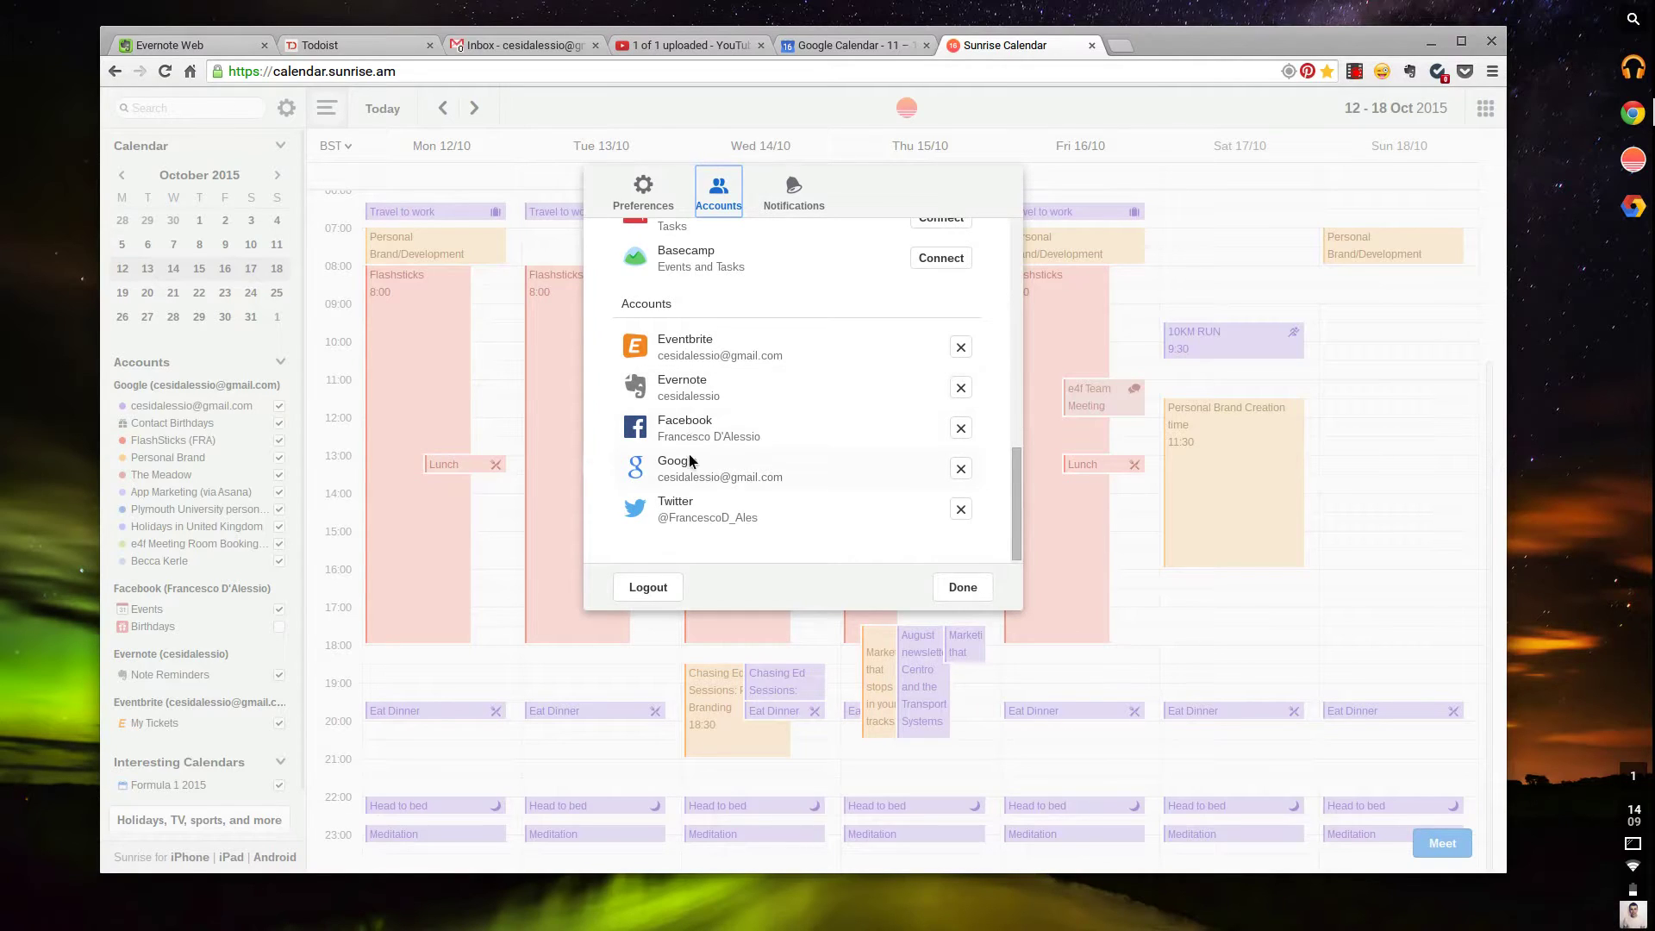
pyautogui.scroll(1, 682, 502)
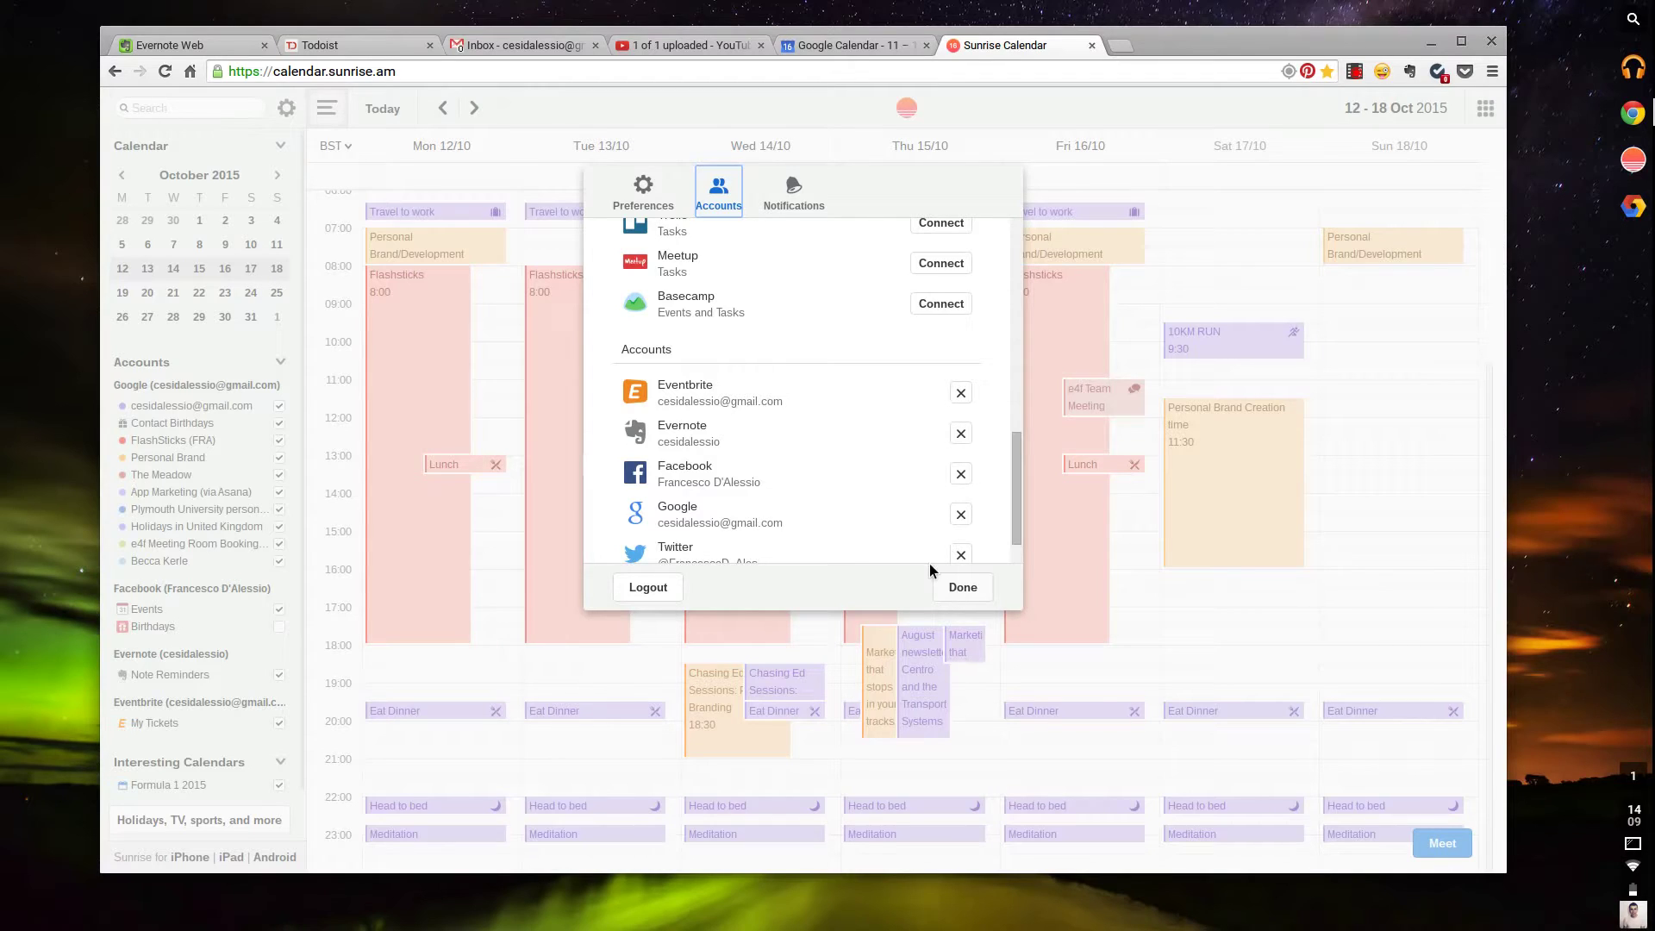
pyautogui.scroll(12, 853, 492)
pyautogui.click(963, 589)
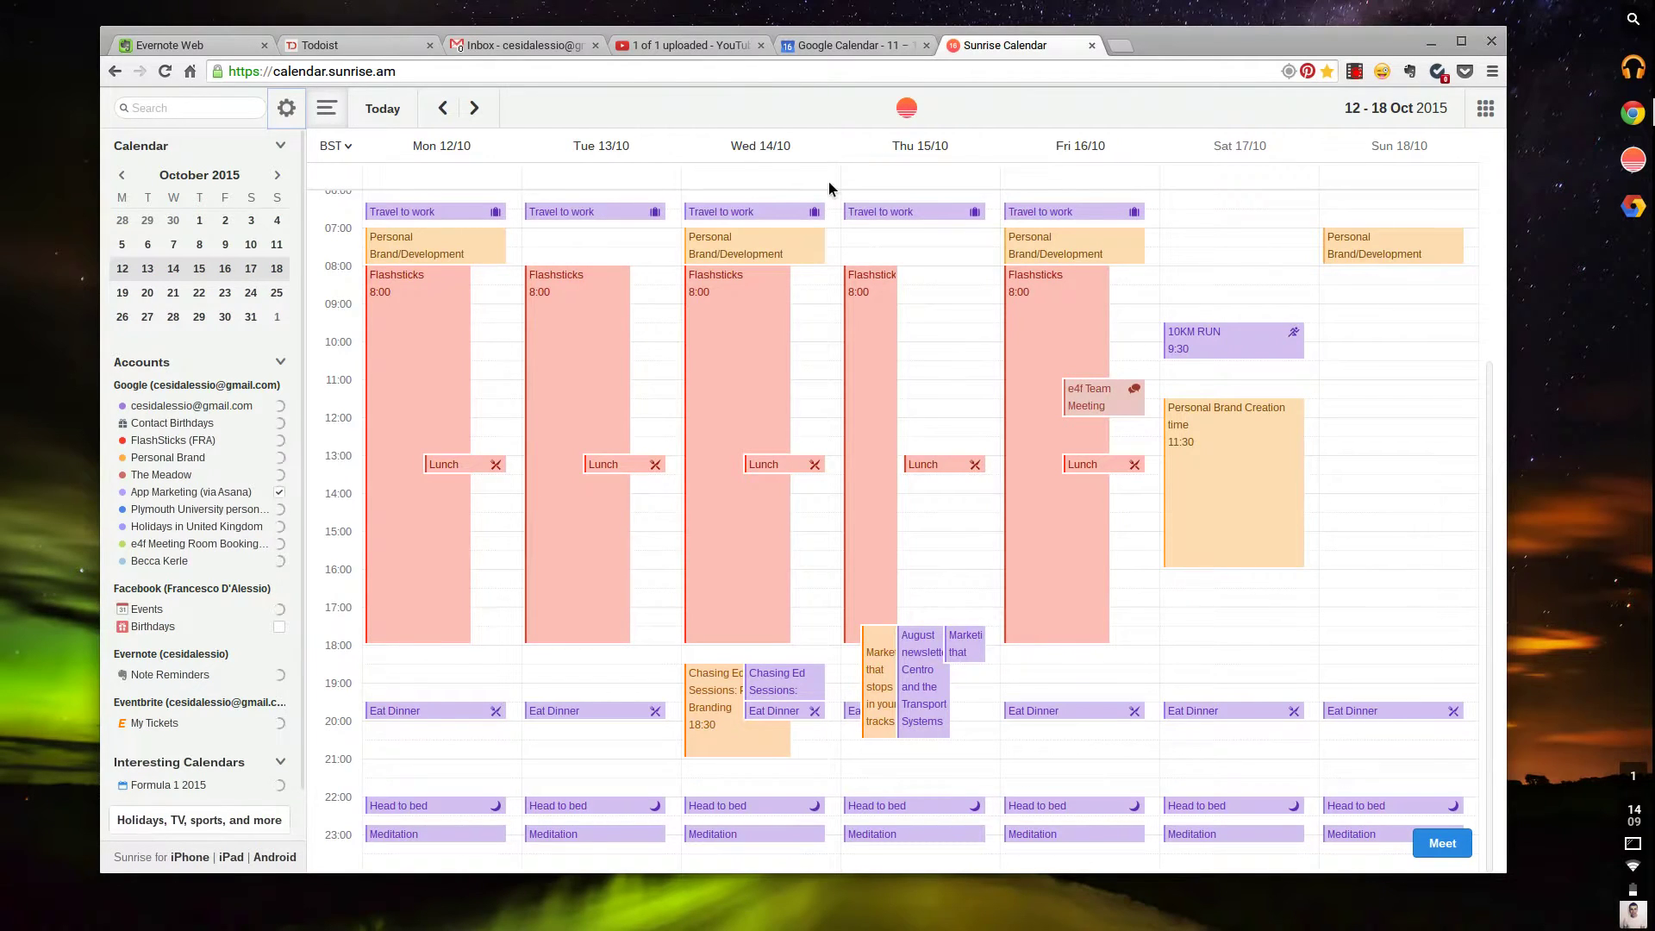
pyautogui.click(442, 109)
pyautogui.click(443, 112)
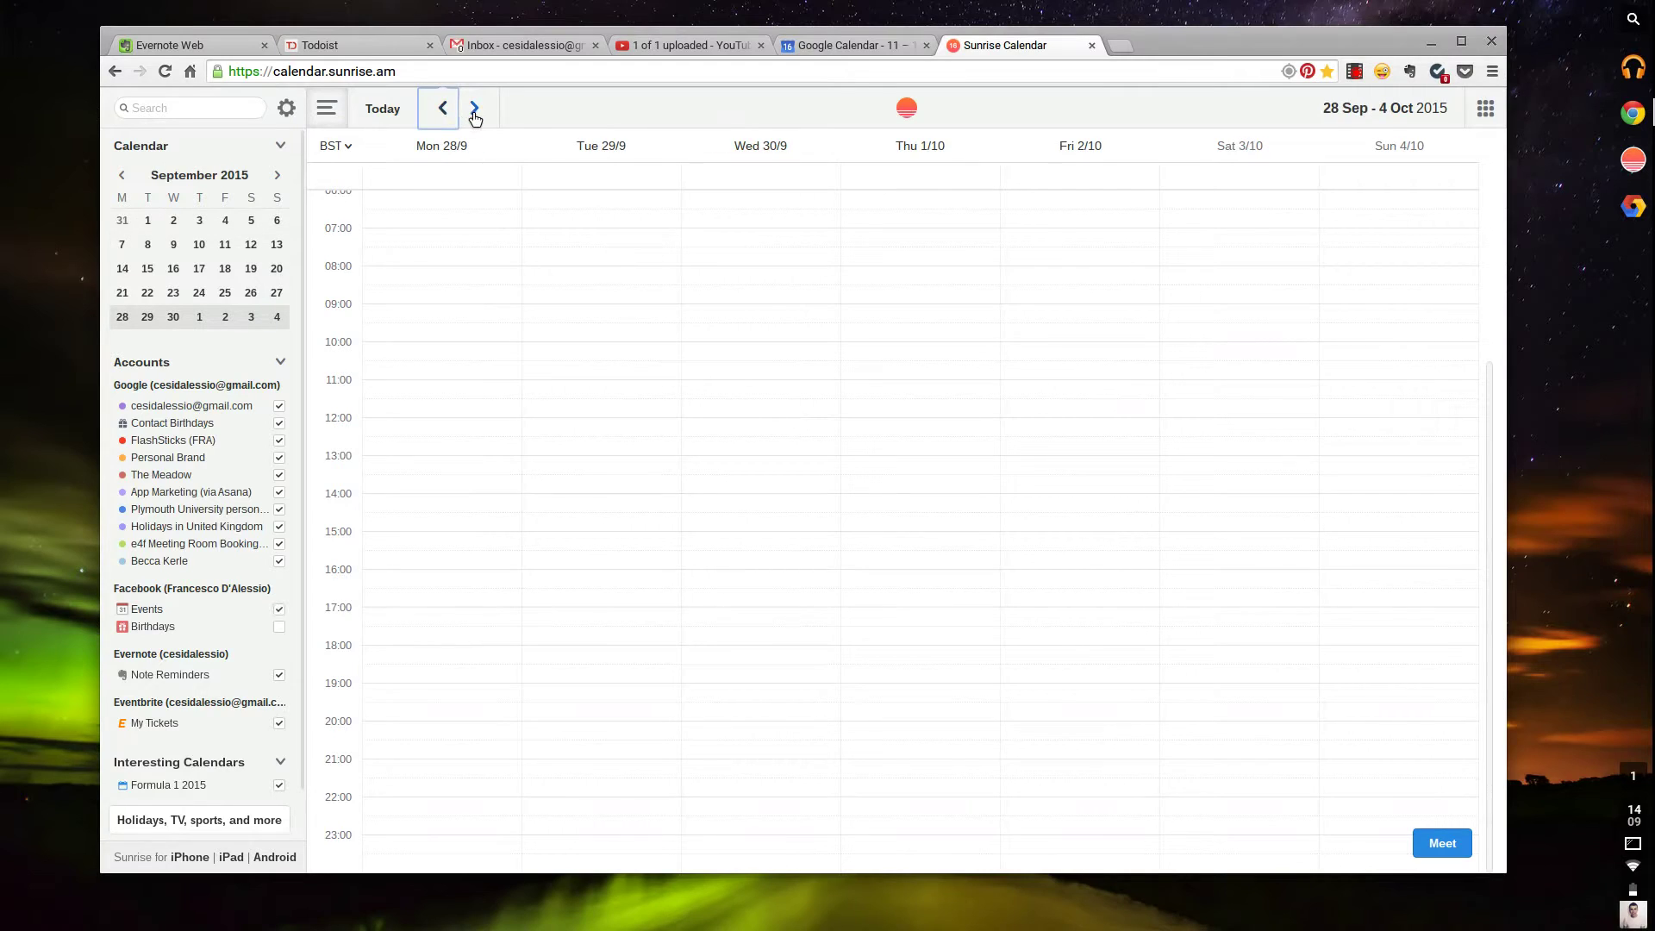
pyautogui.click(474, 109)
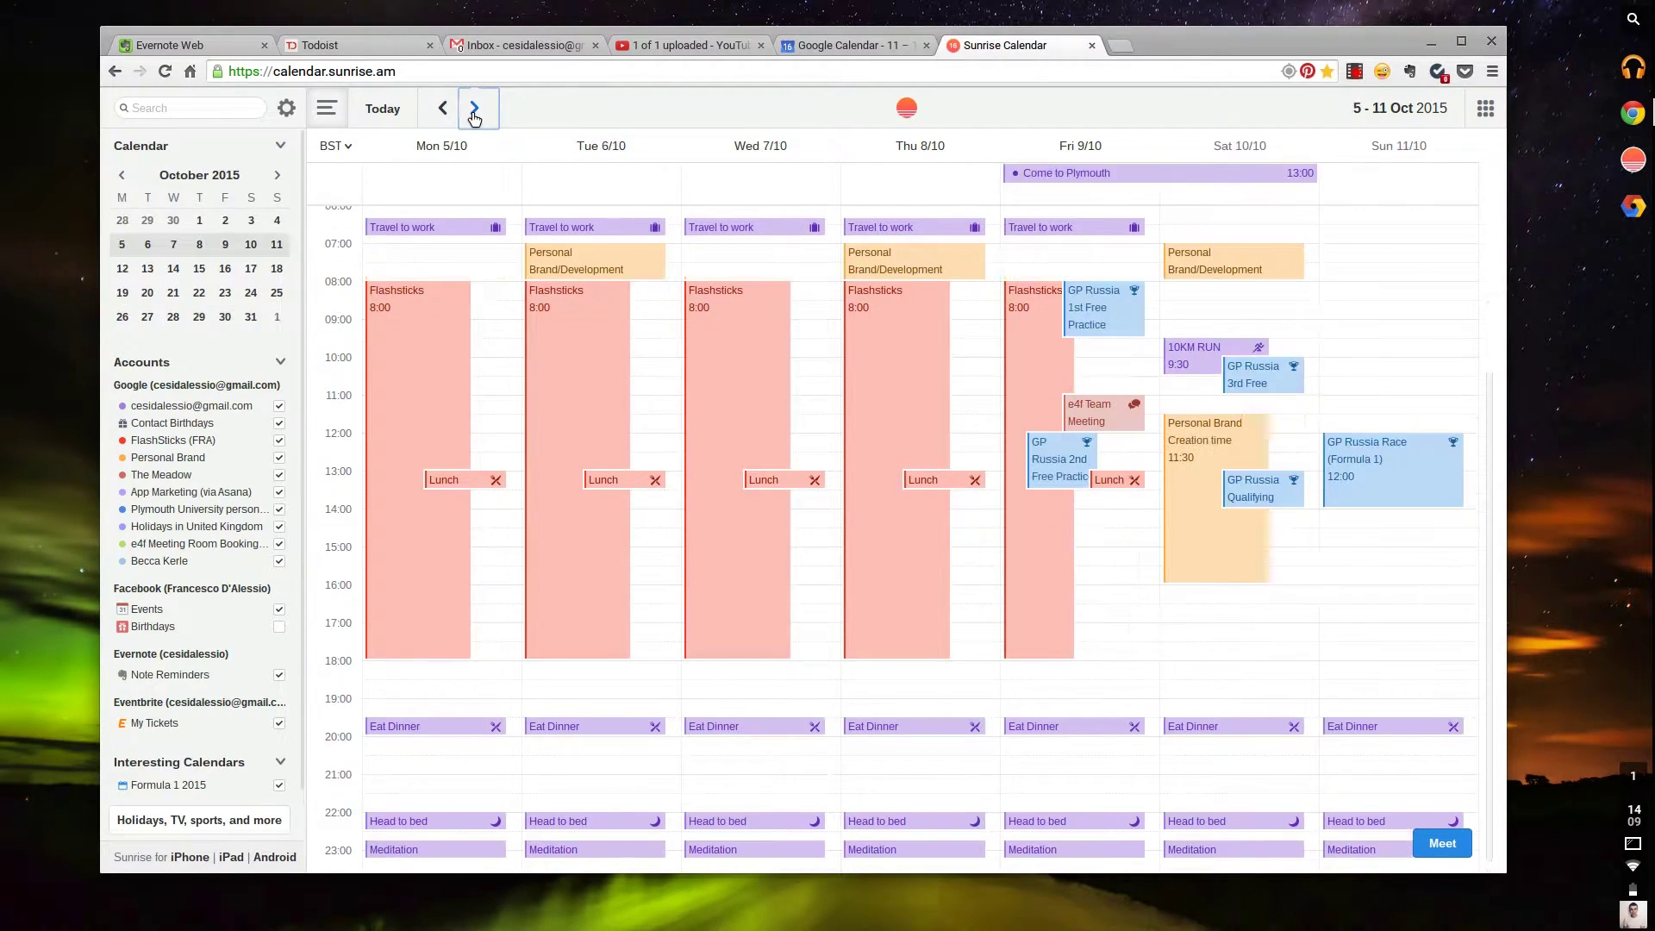
pyautogui.click(474, 112)
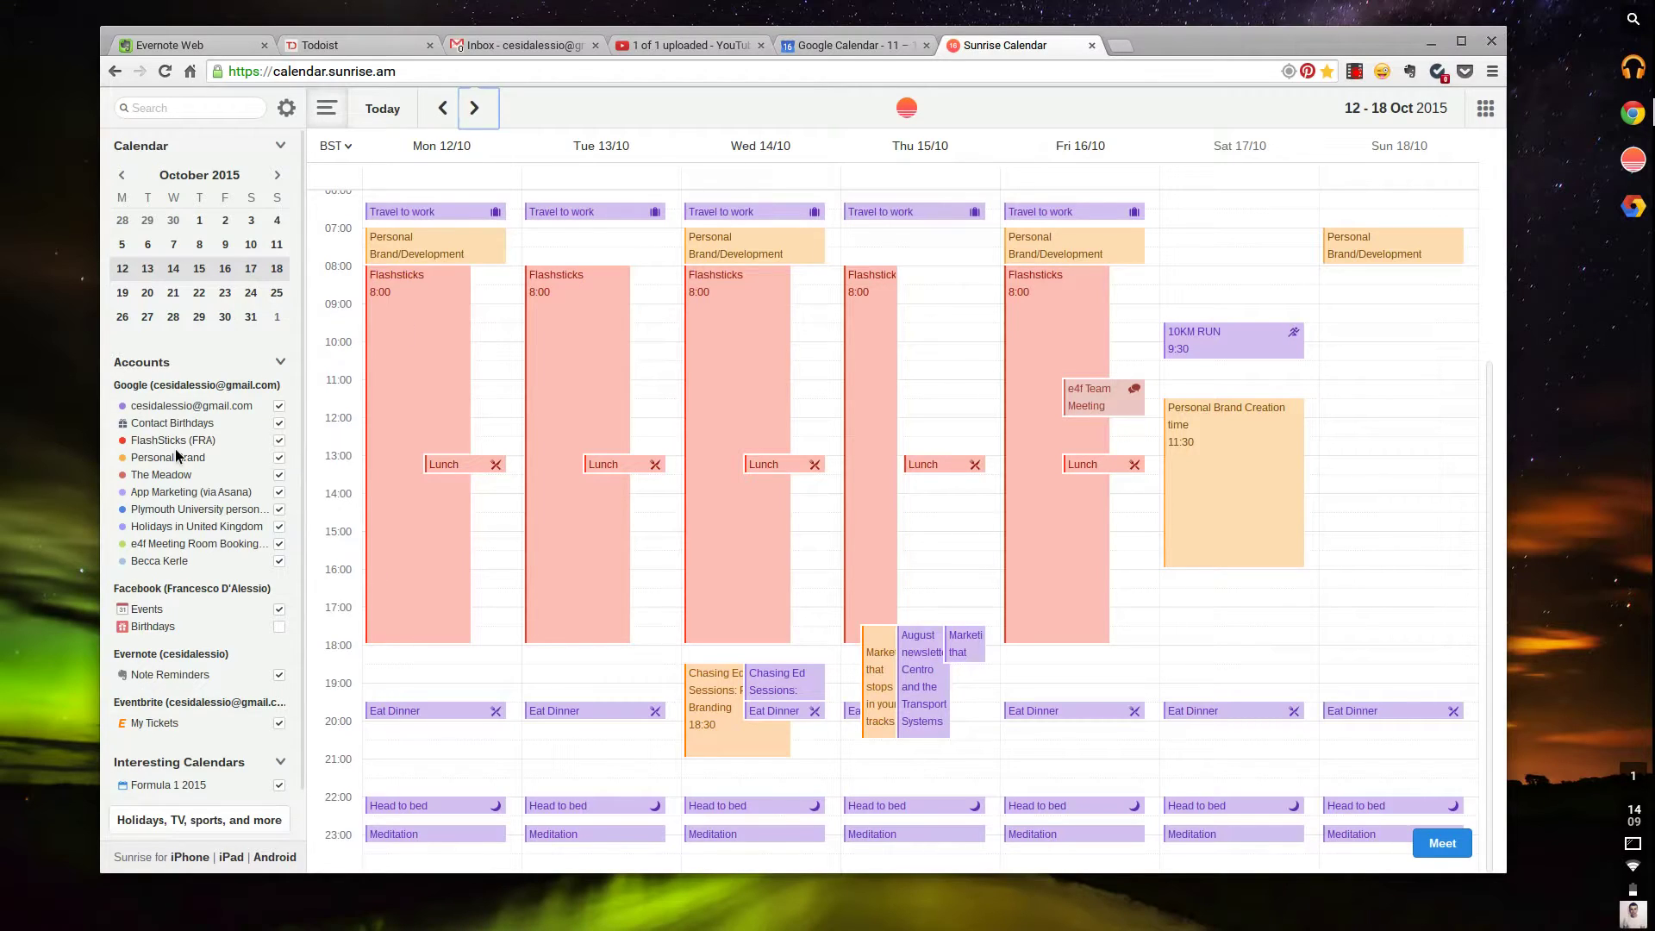
pyautogui.click(909, 112)
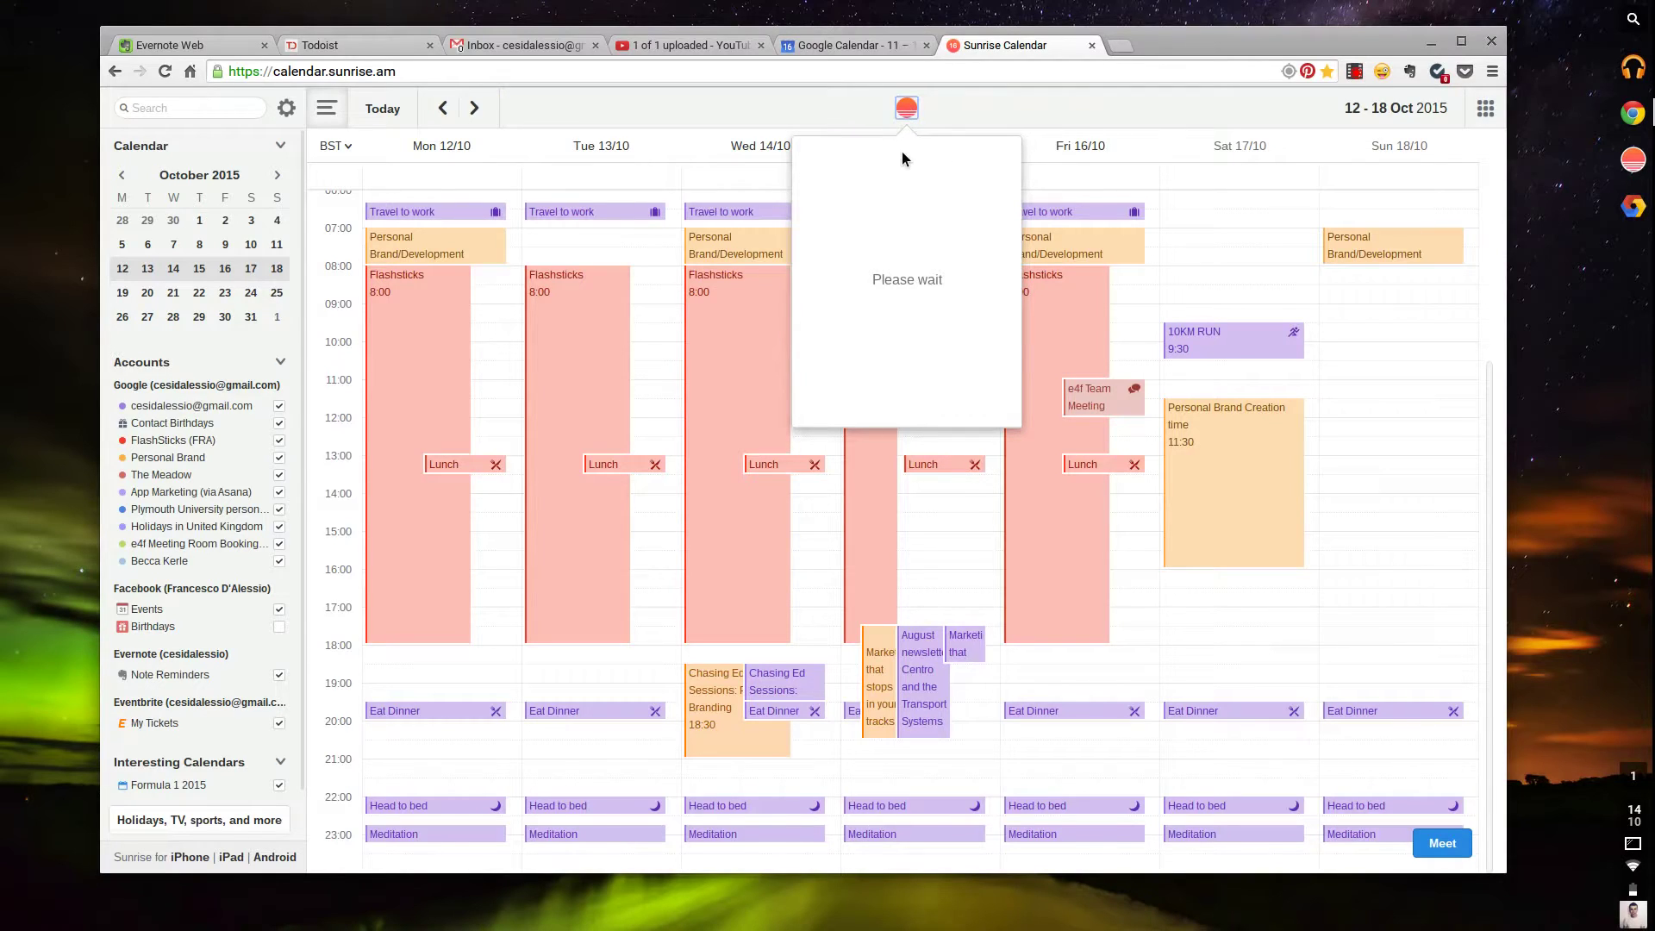
pyautogui.click(975, 104)
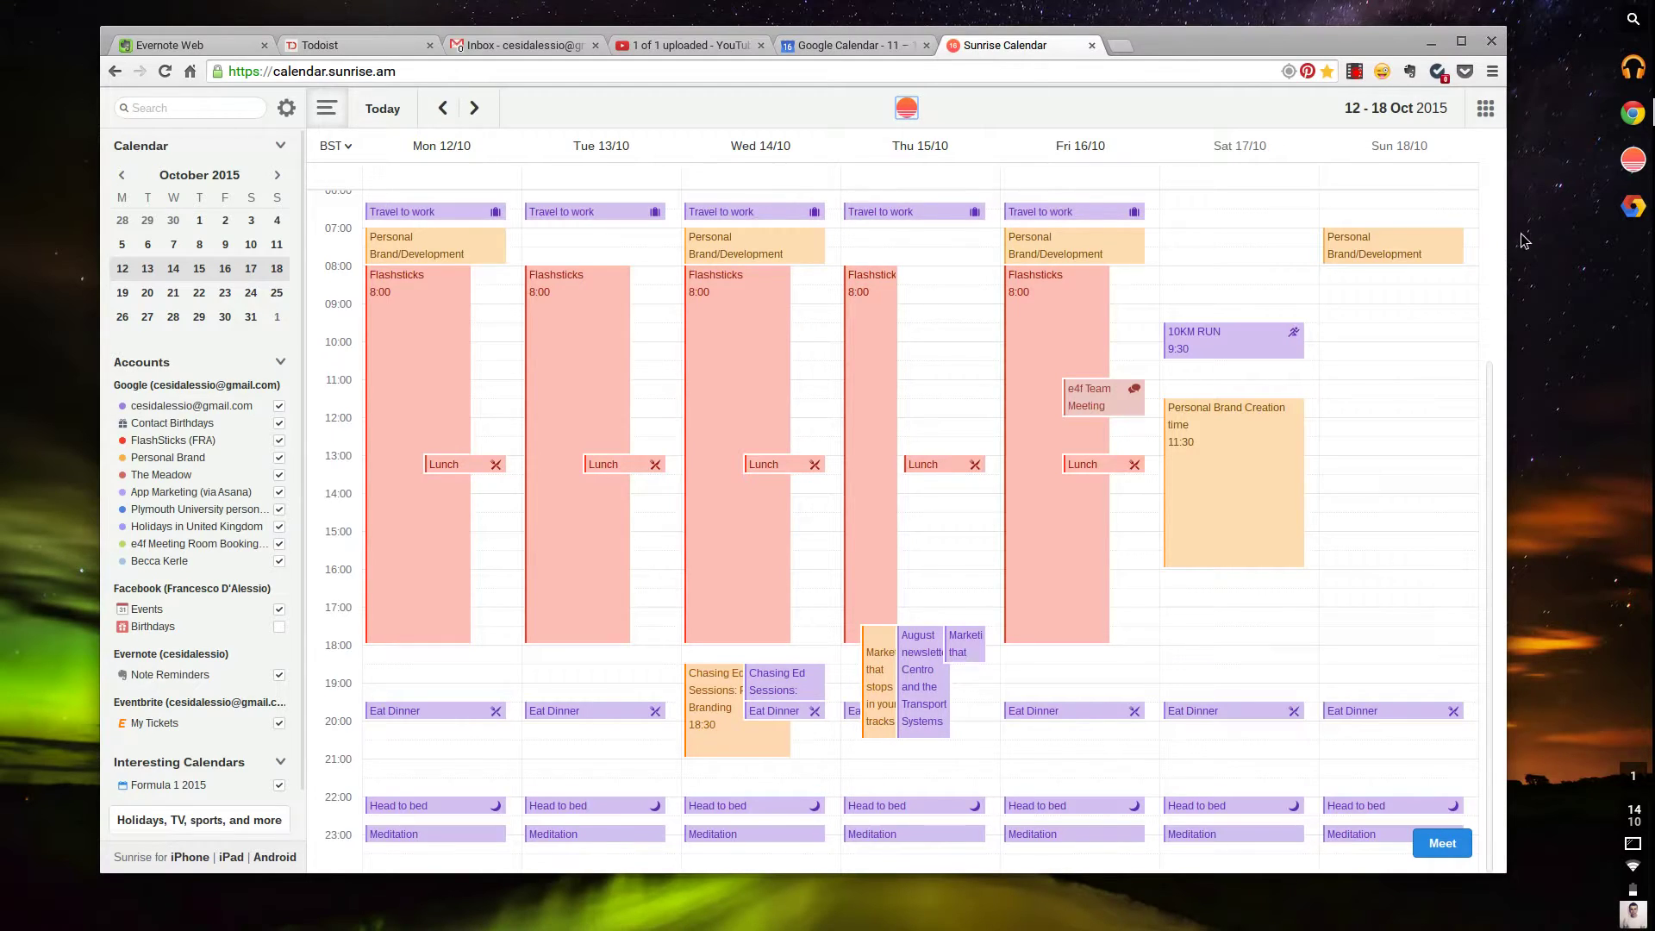
pyautogui.click(940, 214)
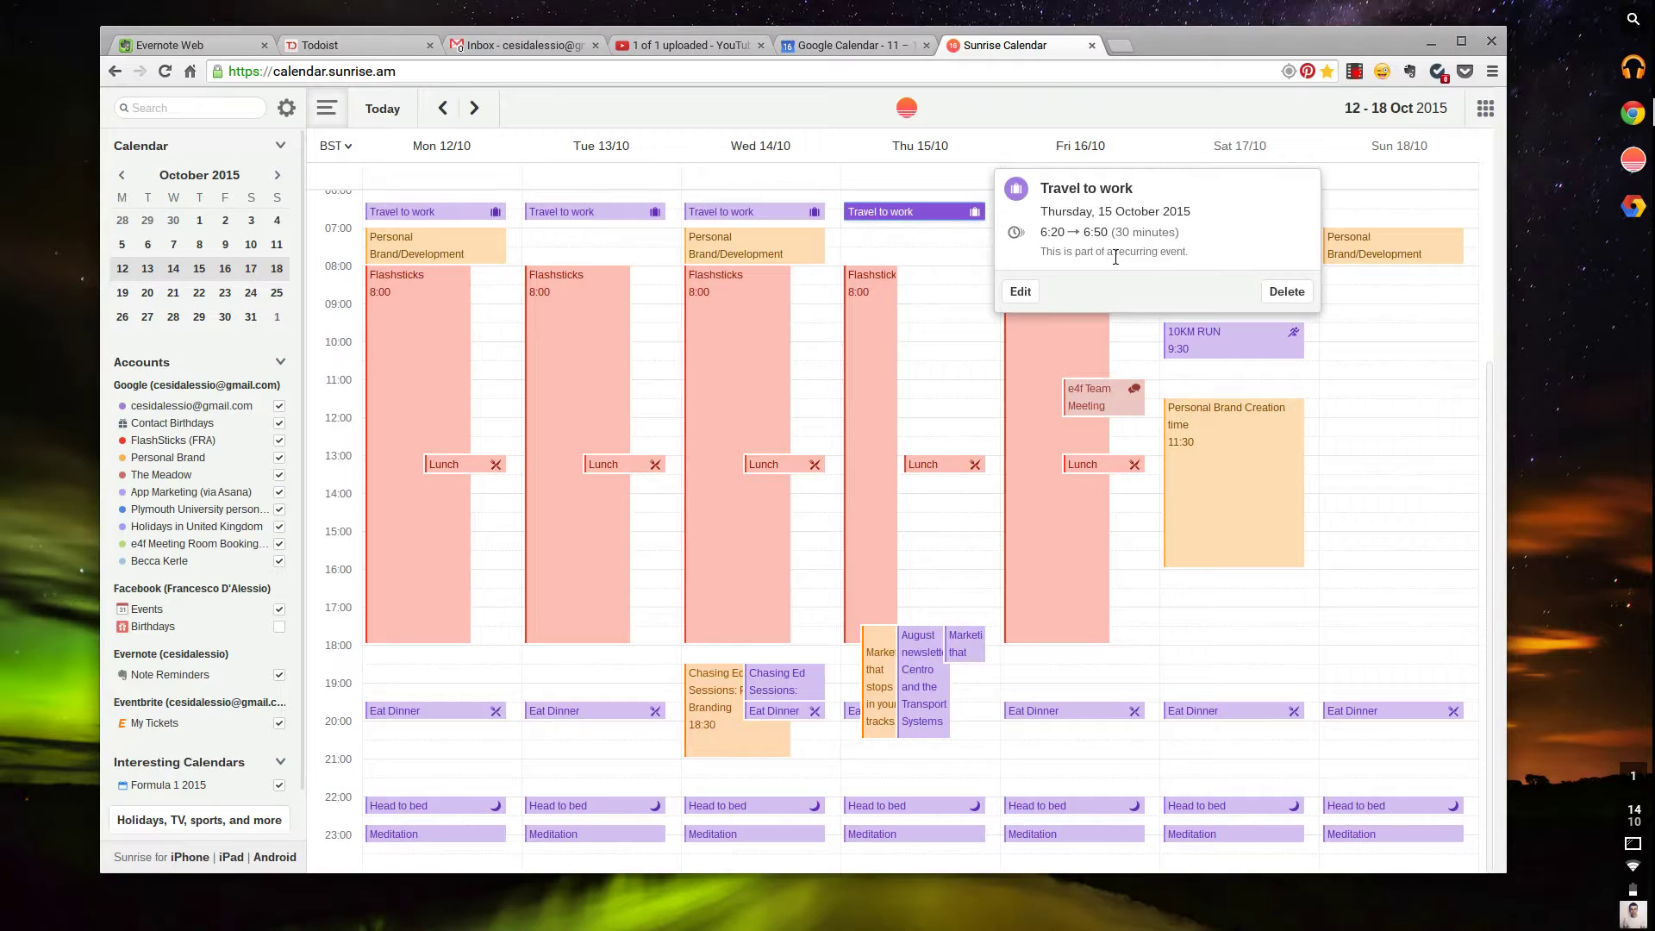
pyautogui.click(1161, 155)
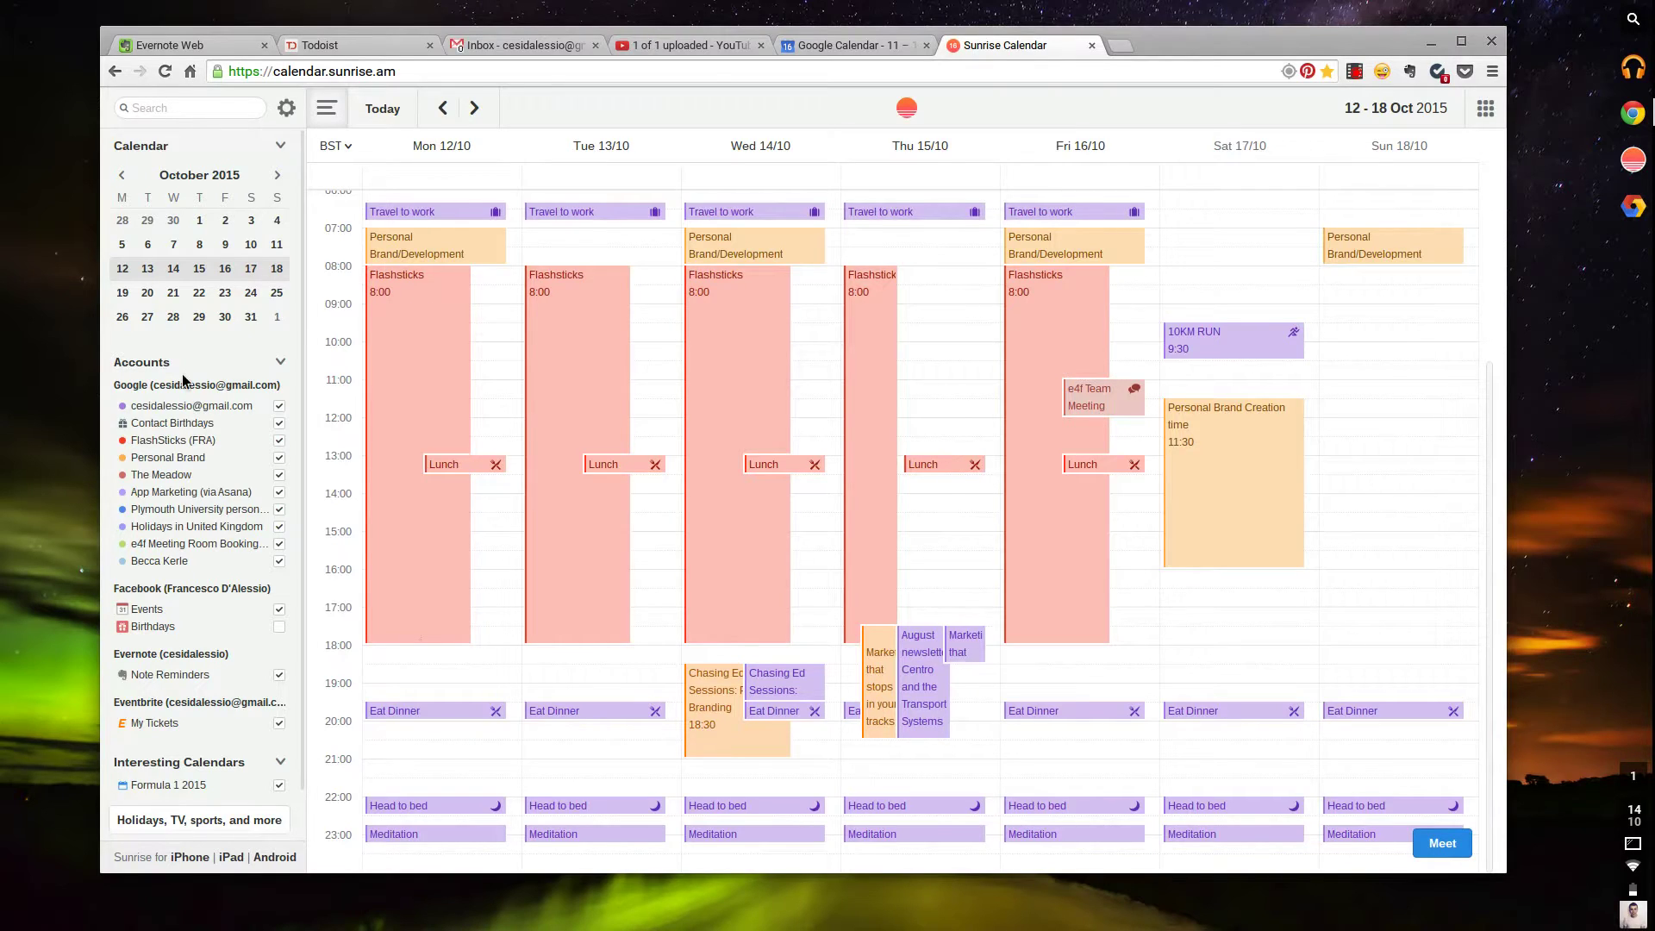
pyautogui.scroll(-1, 184, 380)
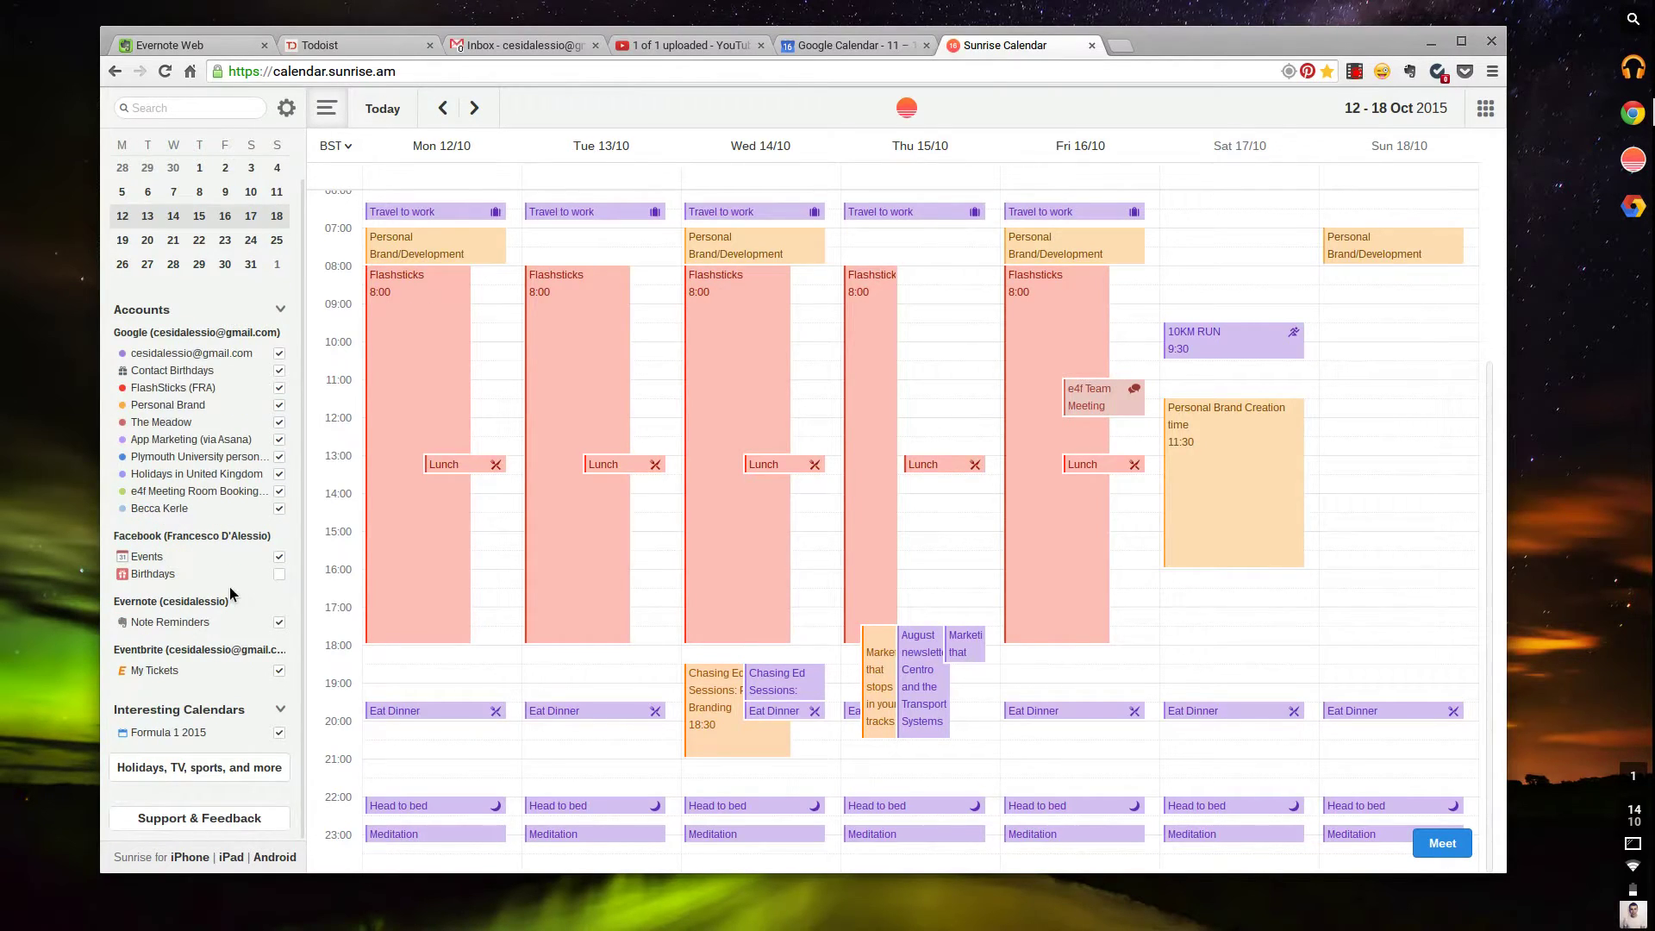
pyautogui.click(184, 779)
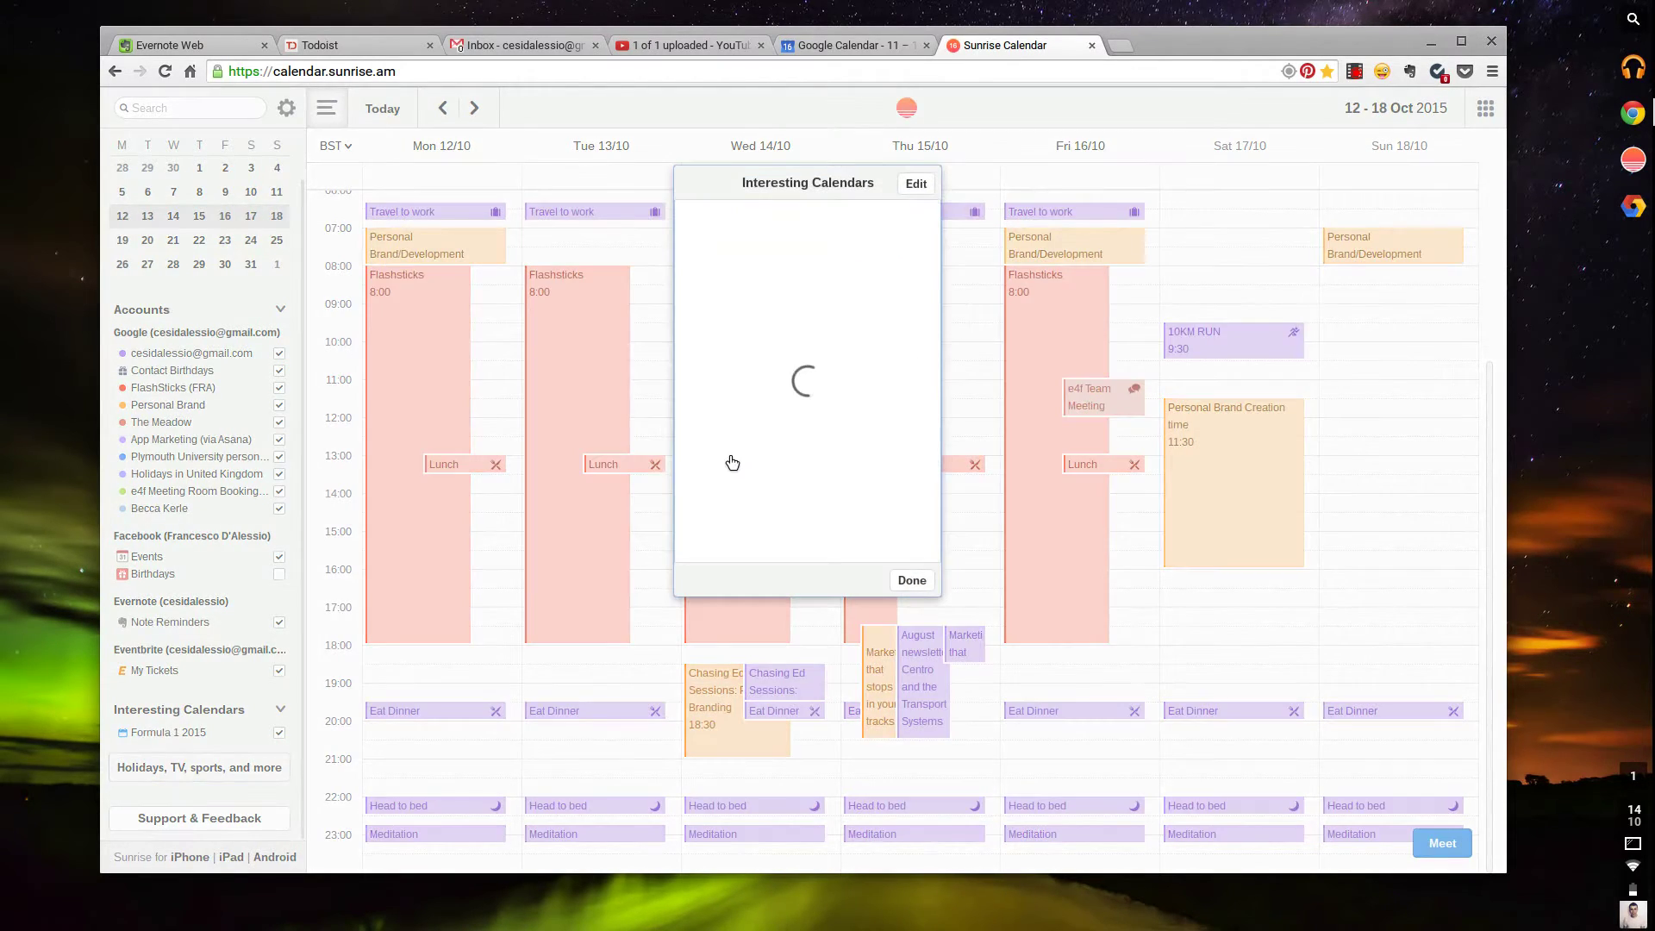
pyautogui.scroll(-5, 843, 344)
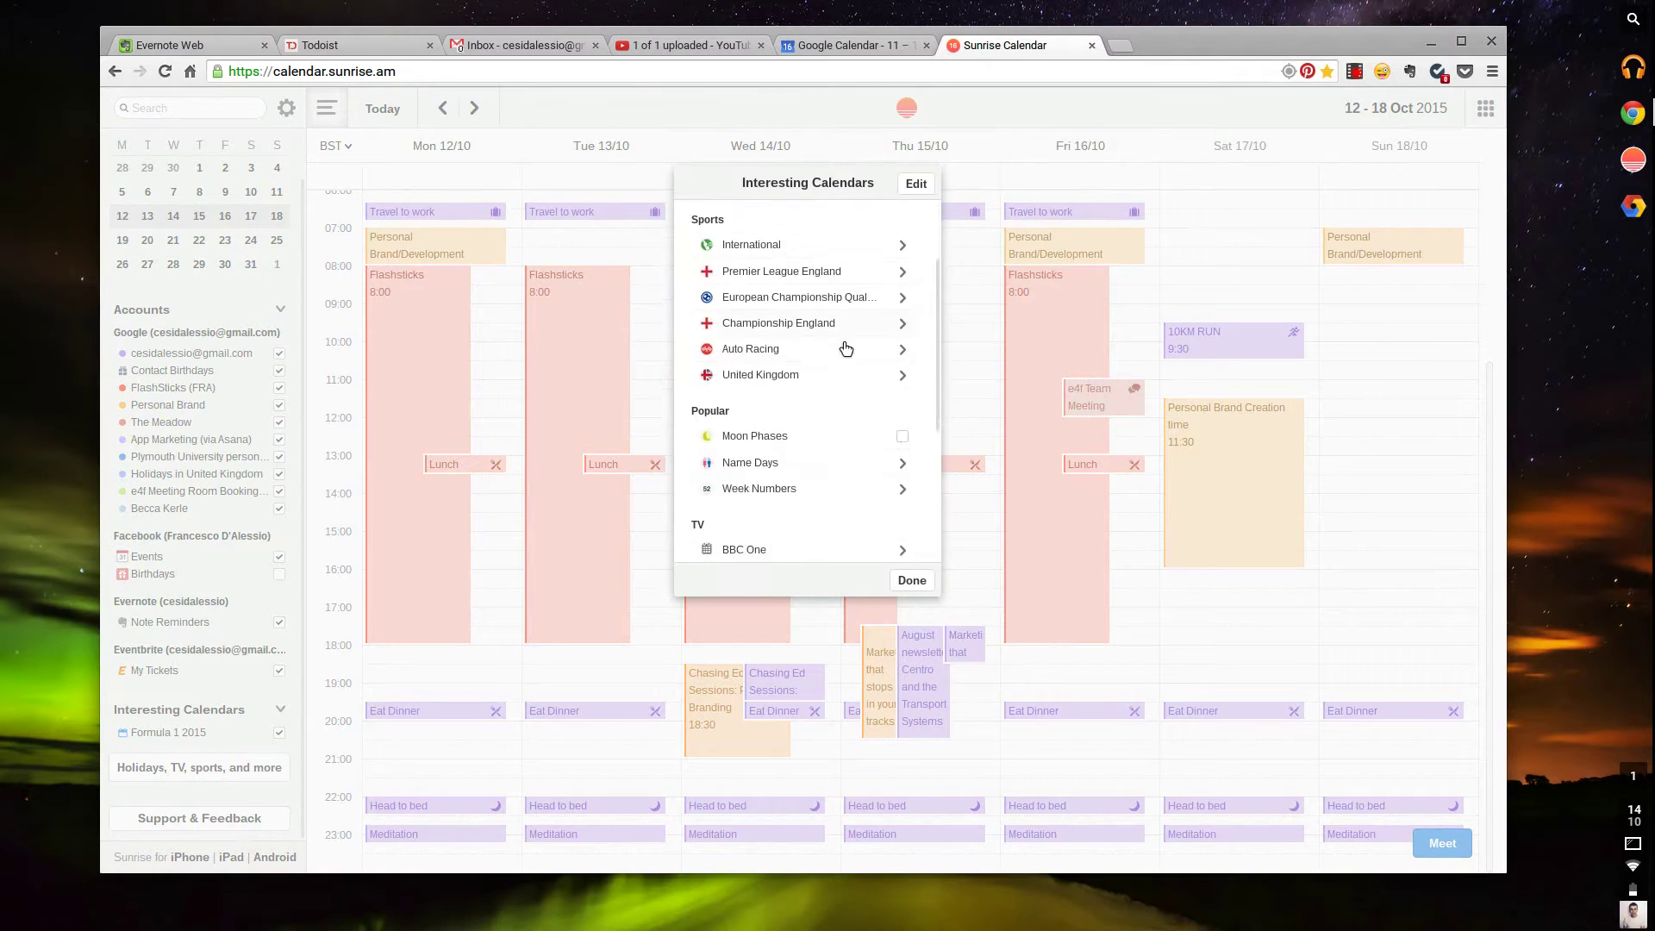
pyautogui.scroll(-2, 844, 343)
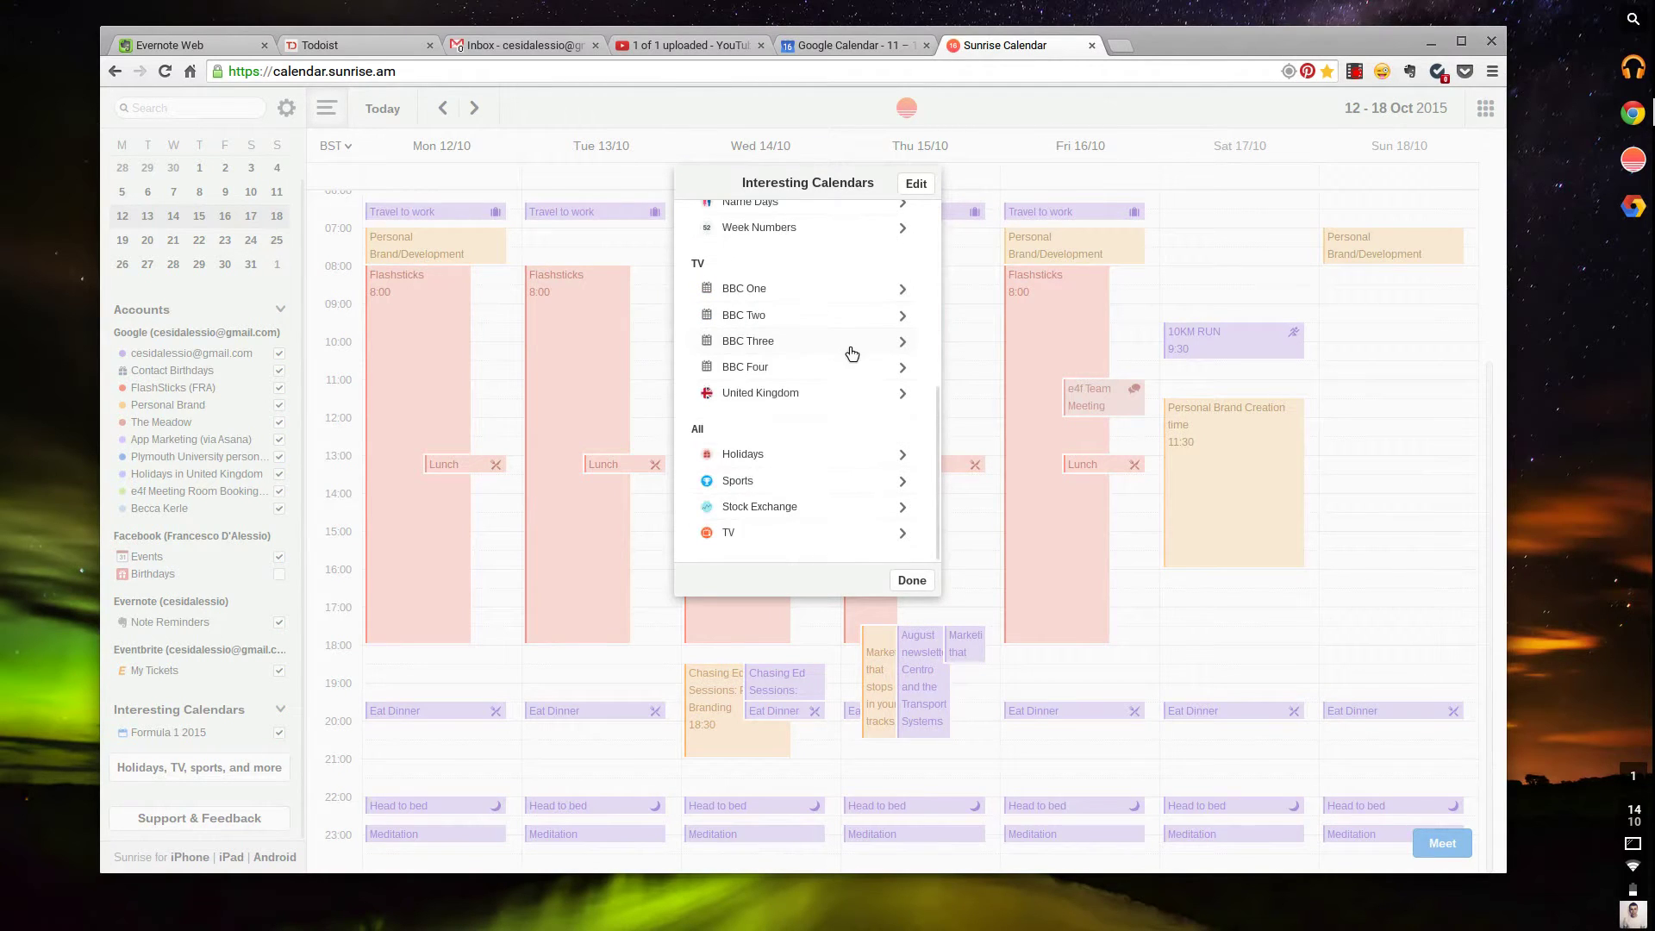
pyautogui.click(914, 581)
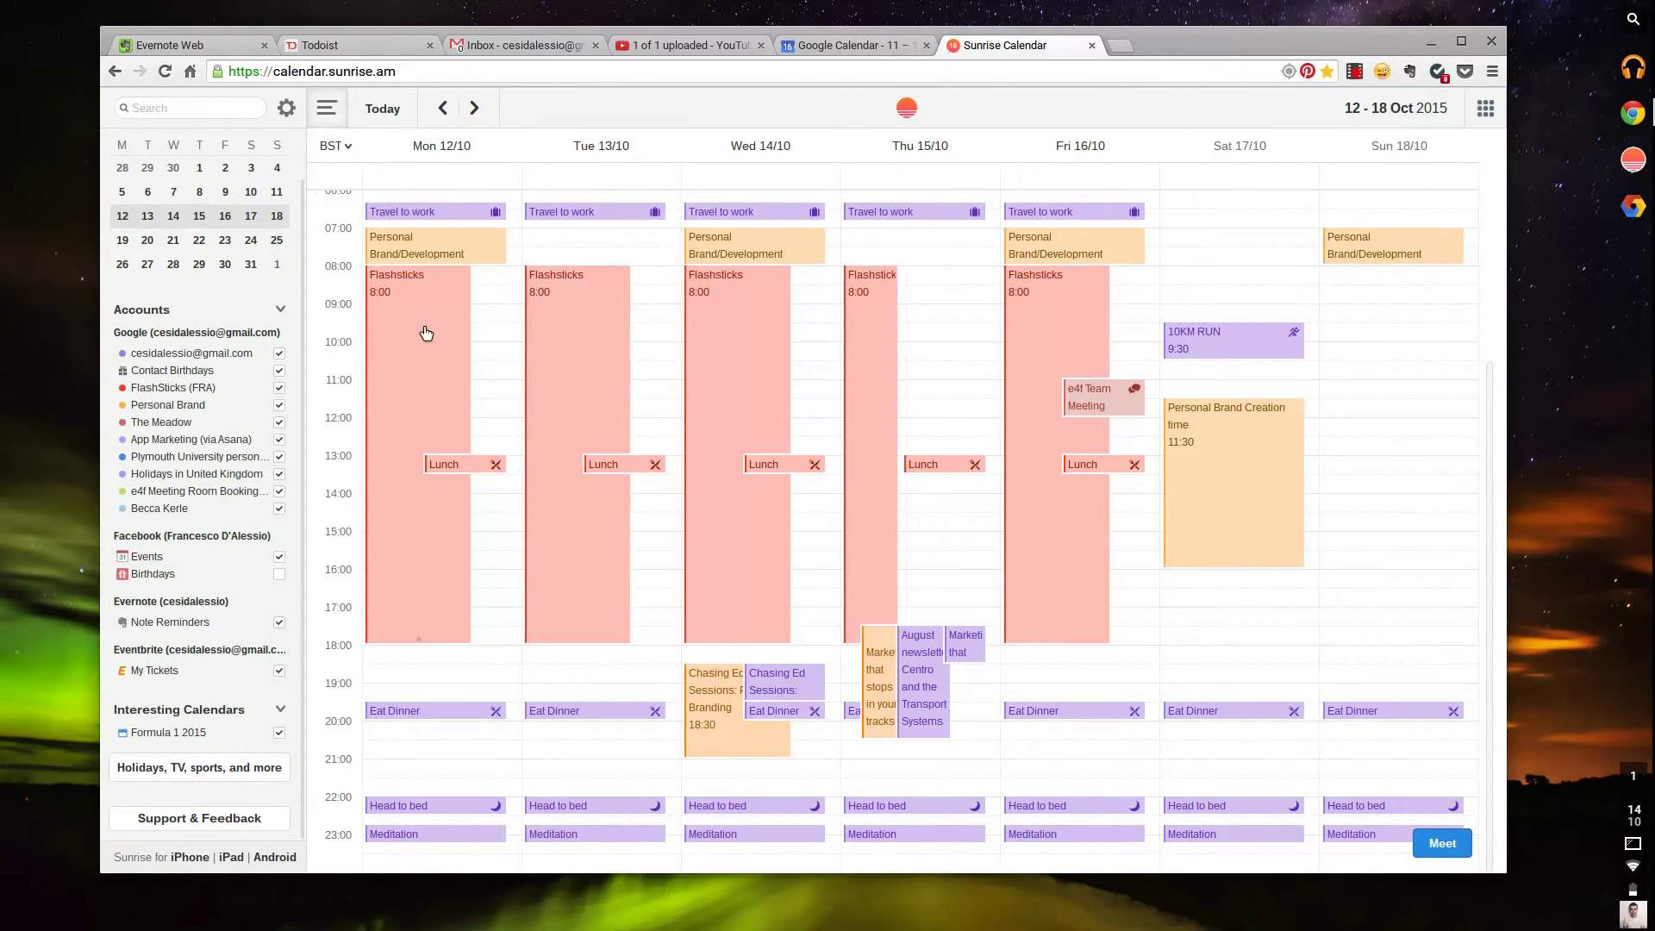
pyautogui.scroll(1, 263, 376)
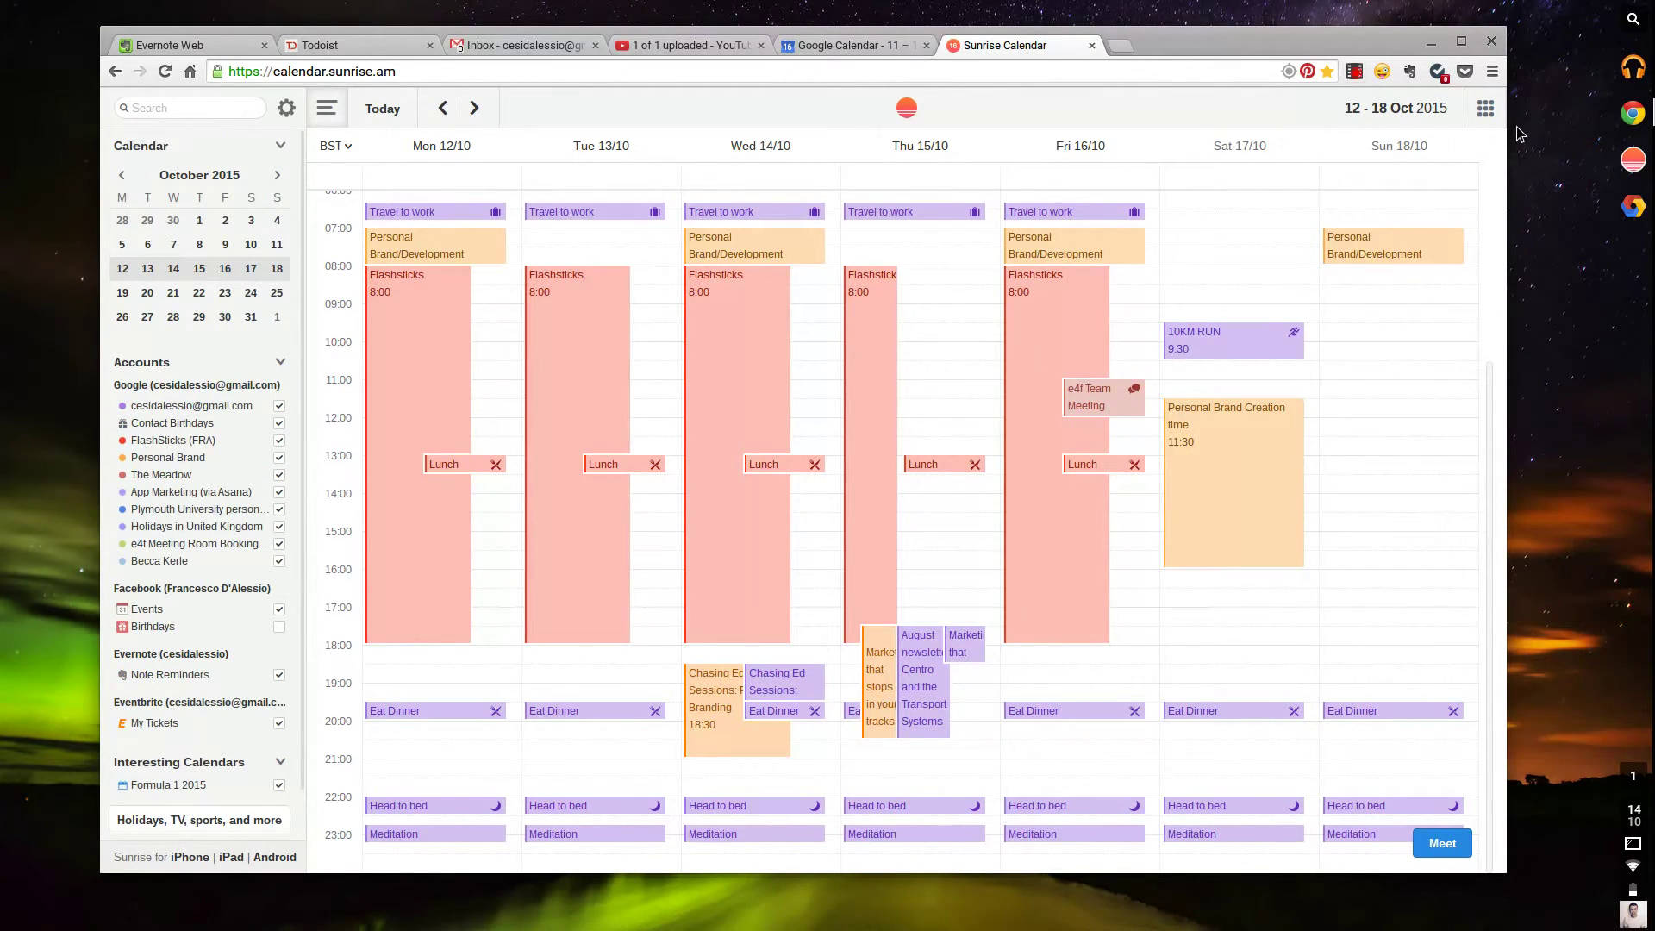
pyautogui.click(1493, 120)
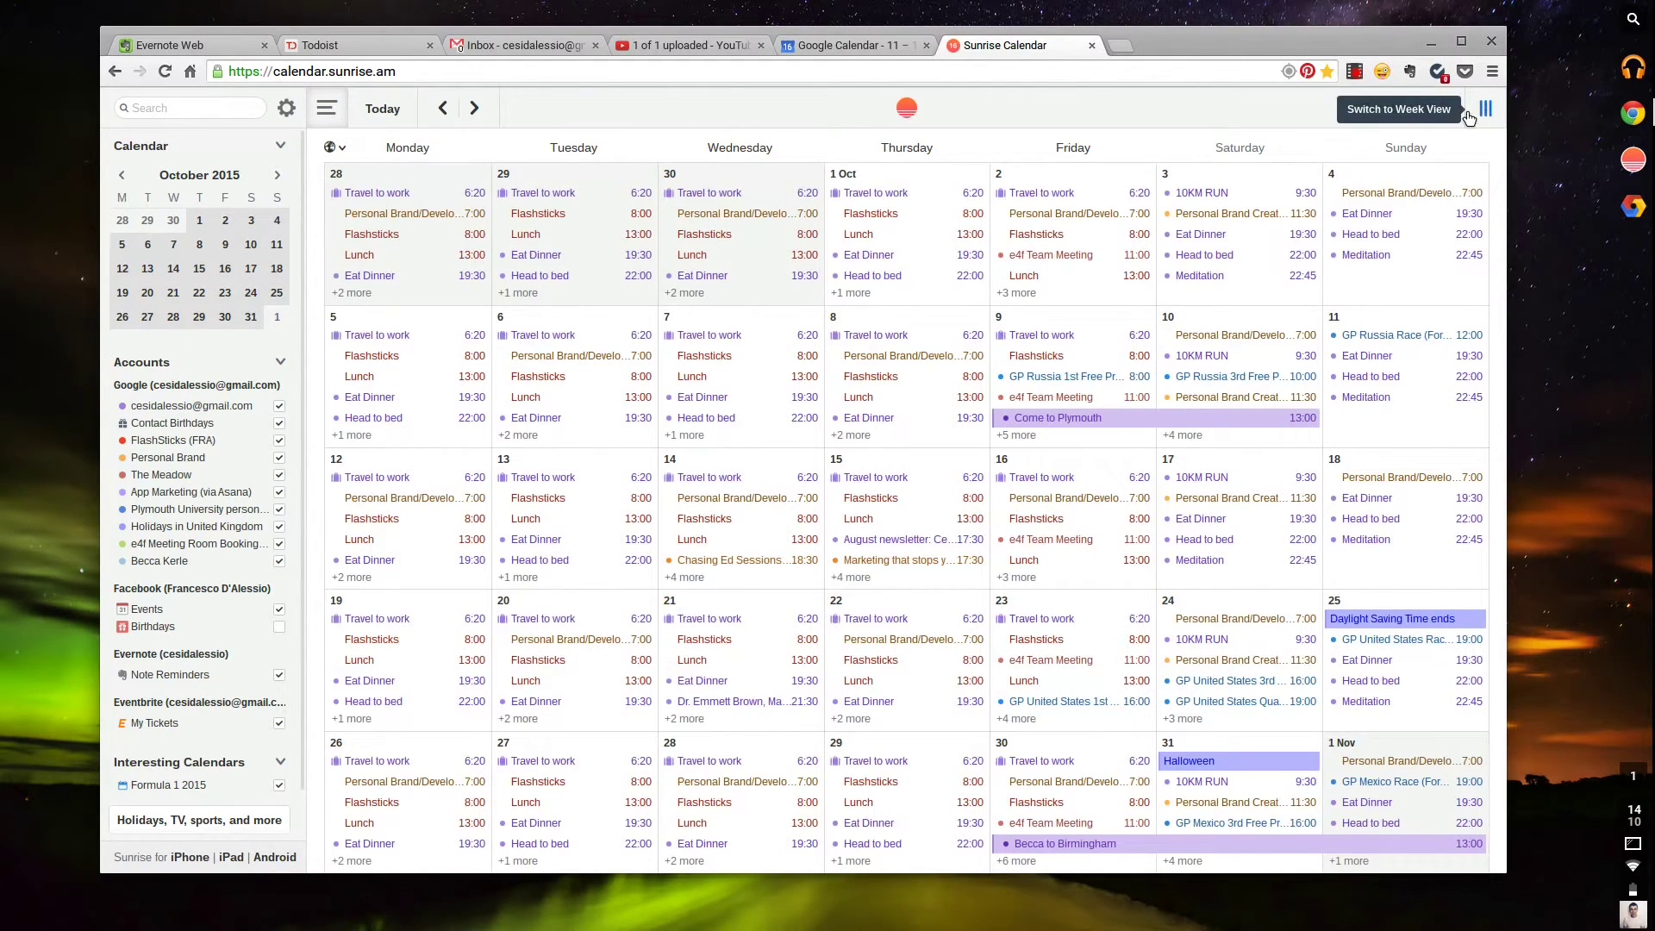
pyautogui.click(1486, 109)
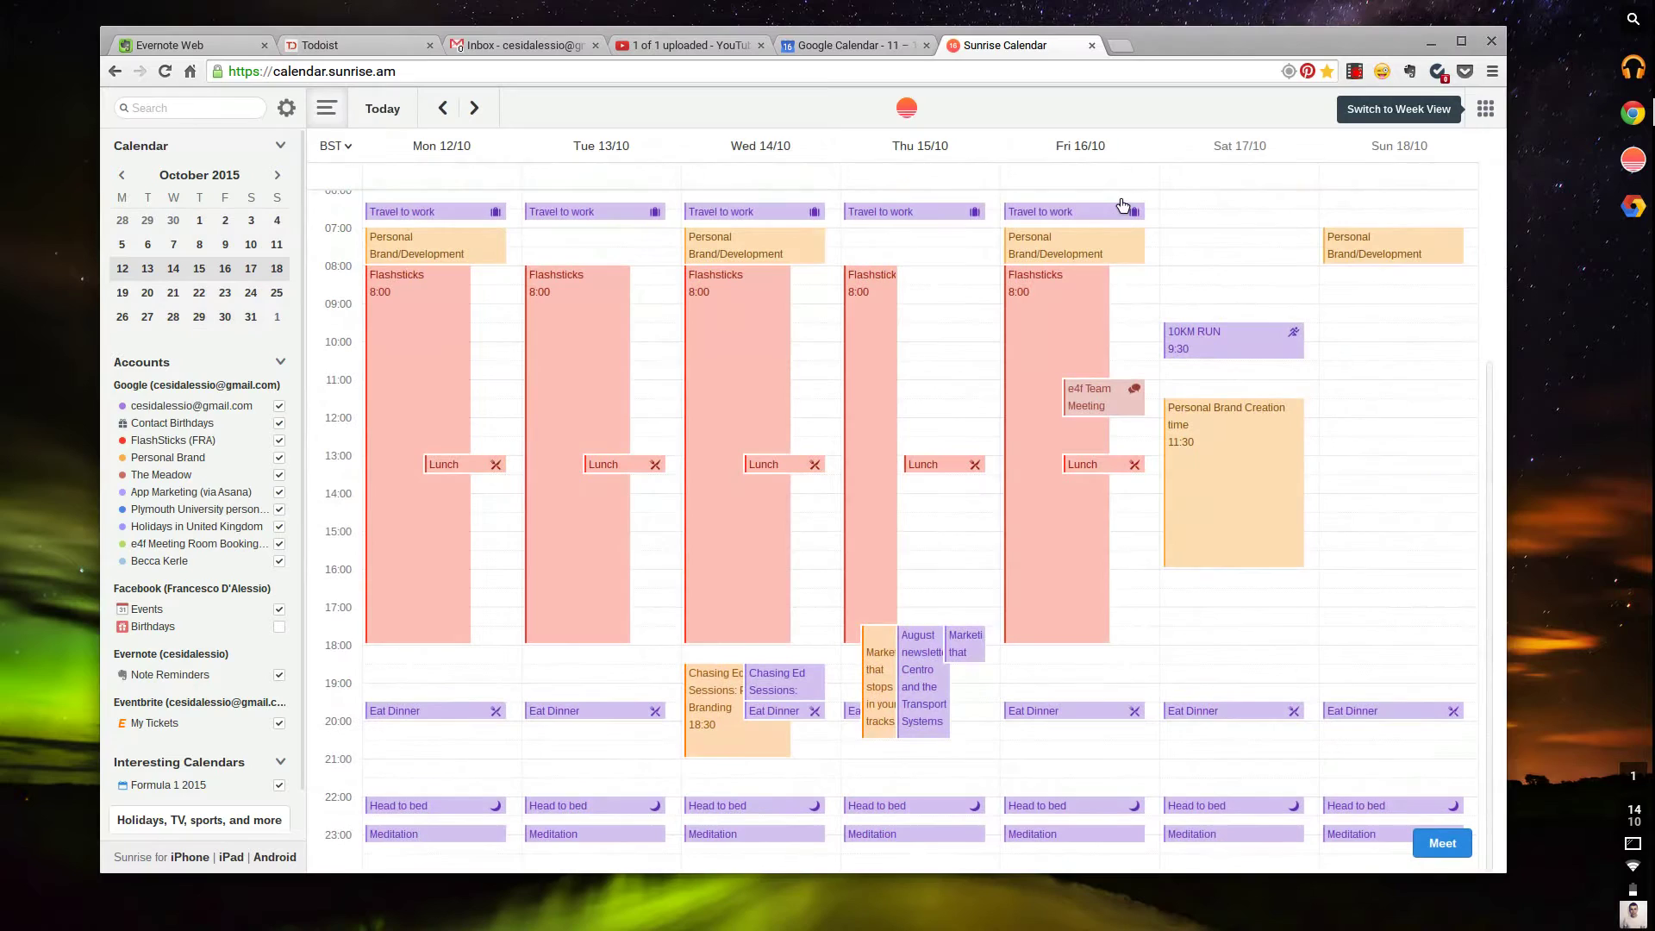
pyautogui.press('m')
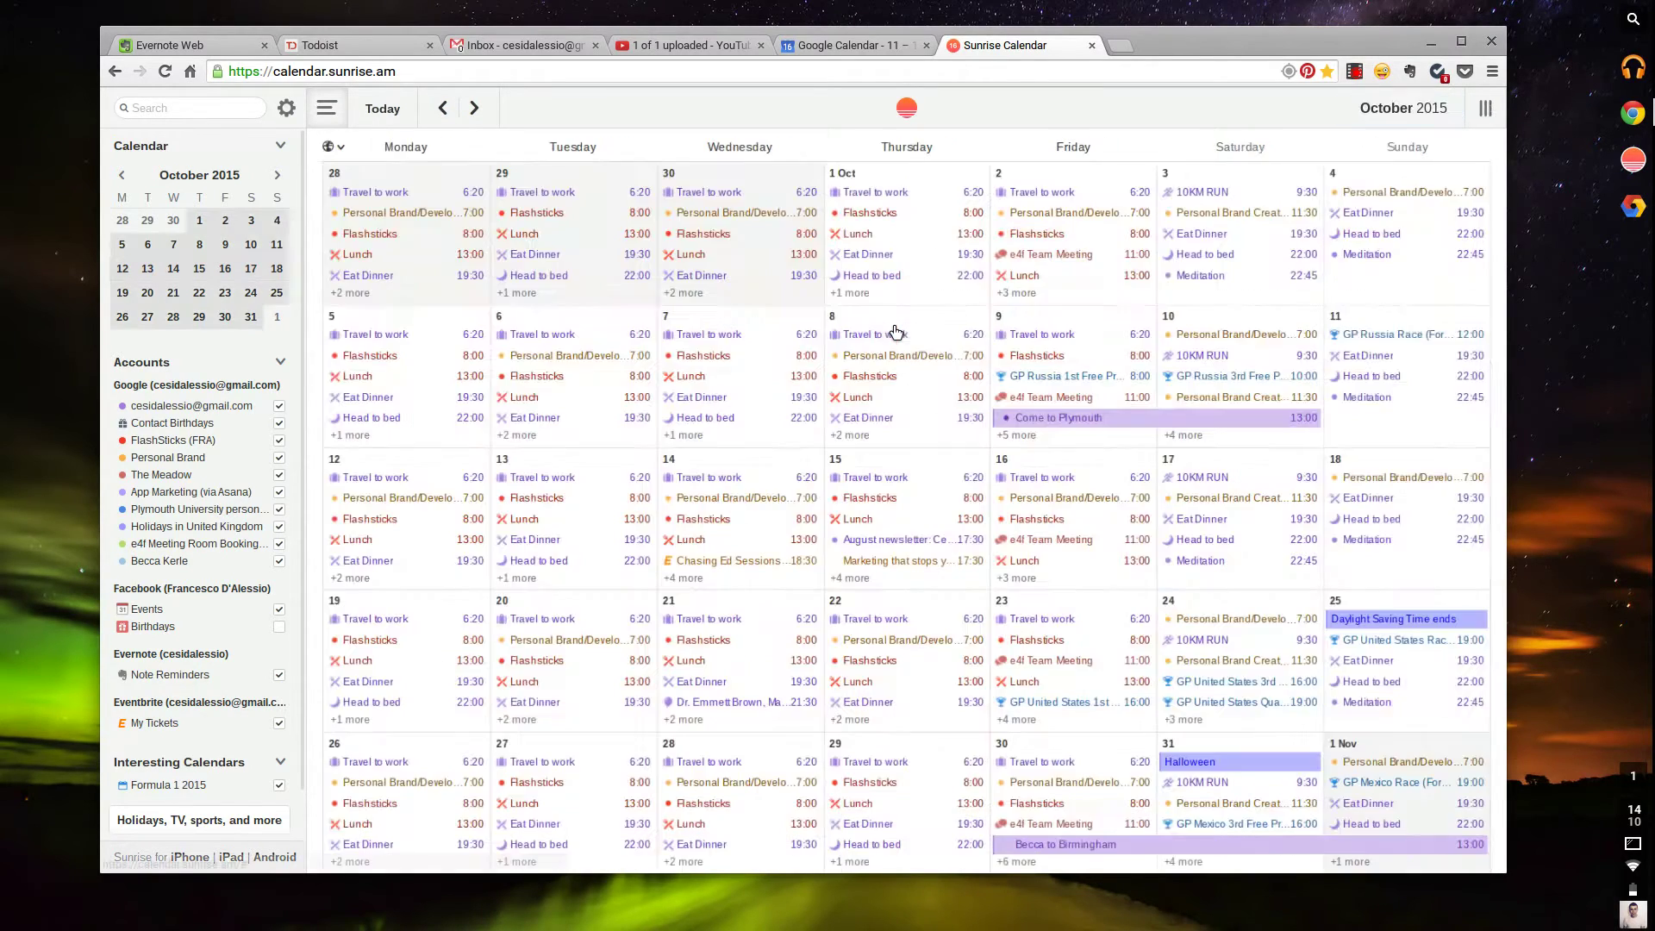
pyautogui.click(1484, 108)
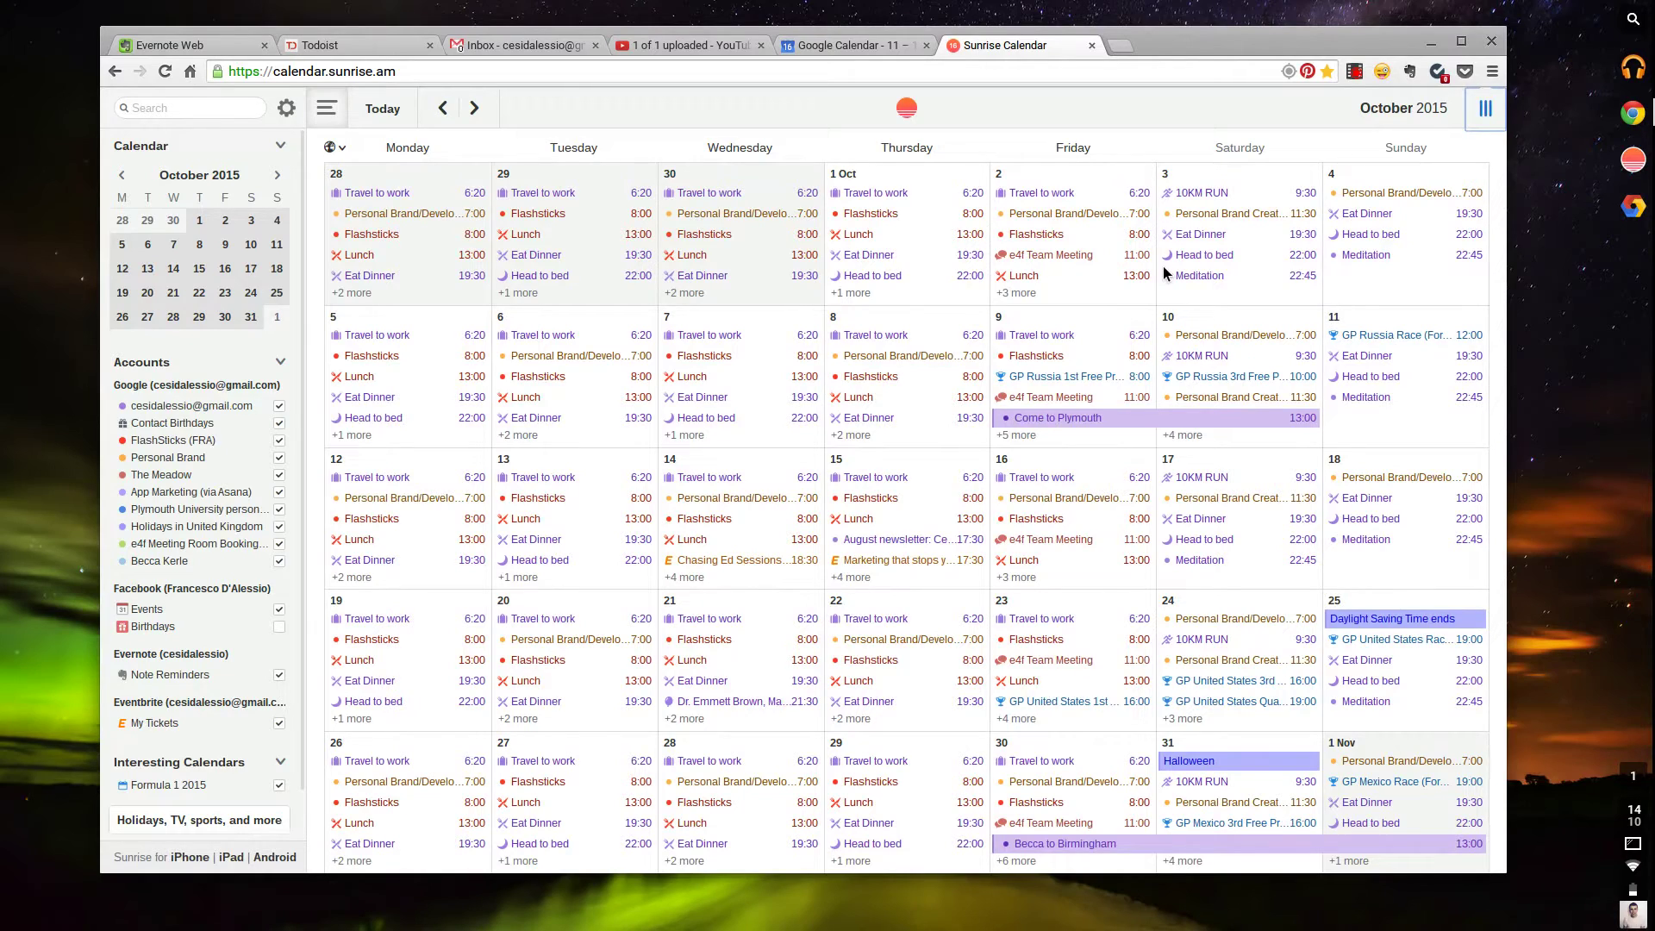
pyautogui.press('w')
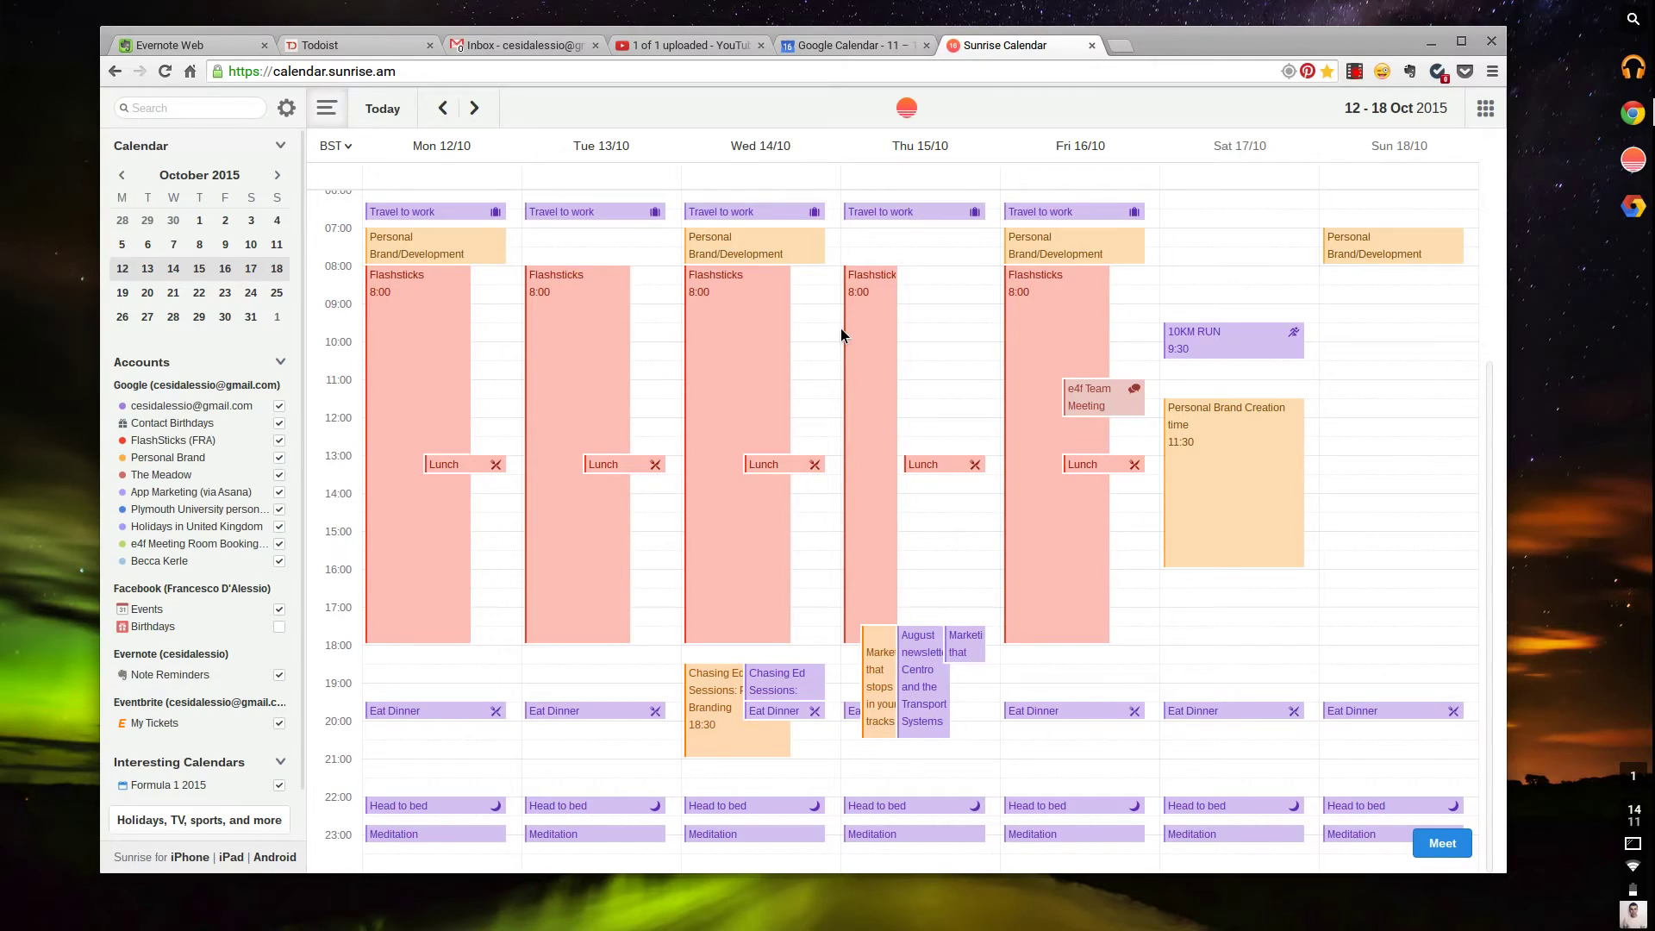
pyautogui.click(836, 43)
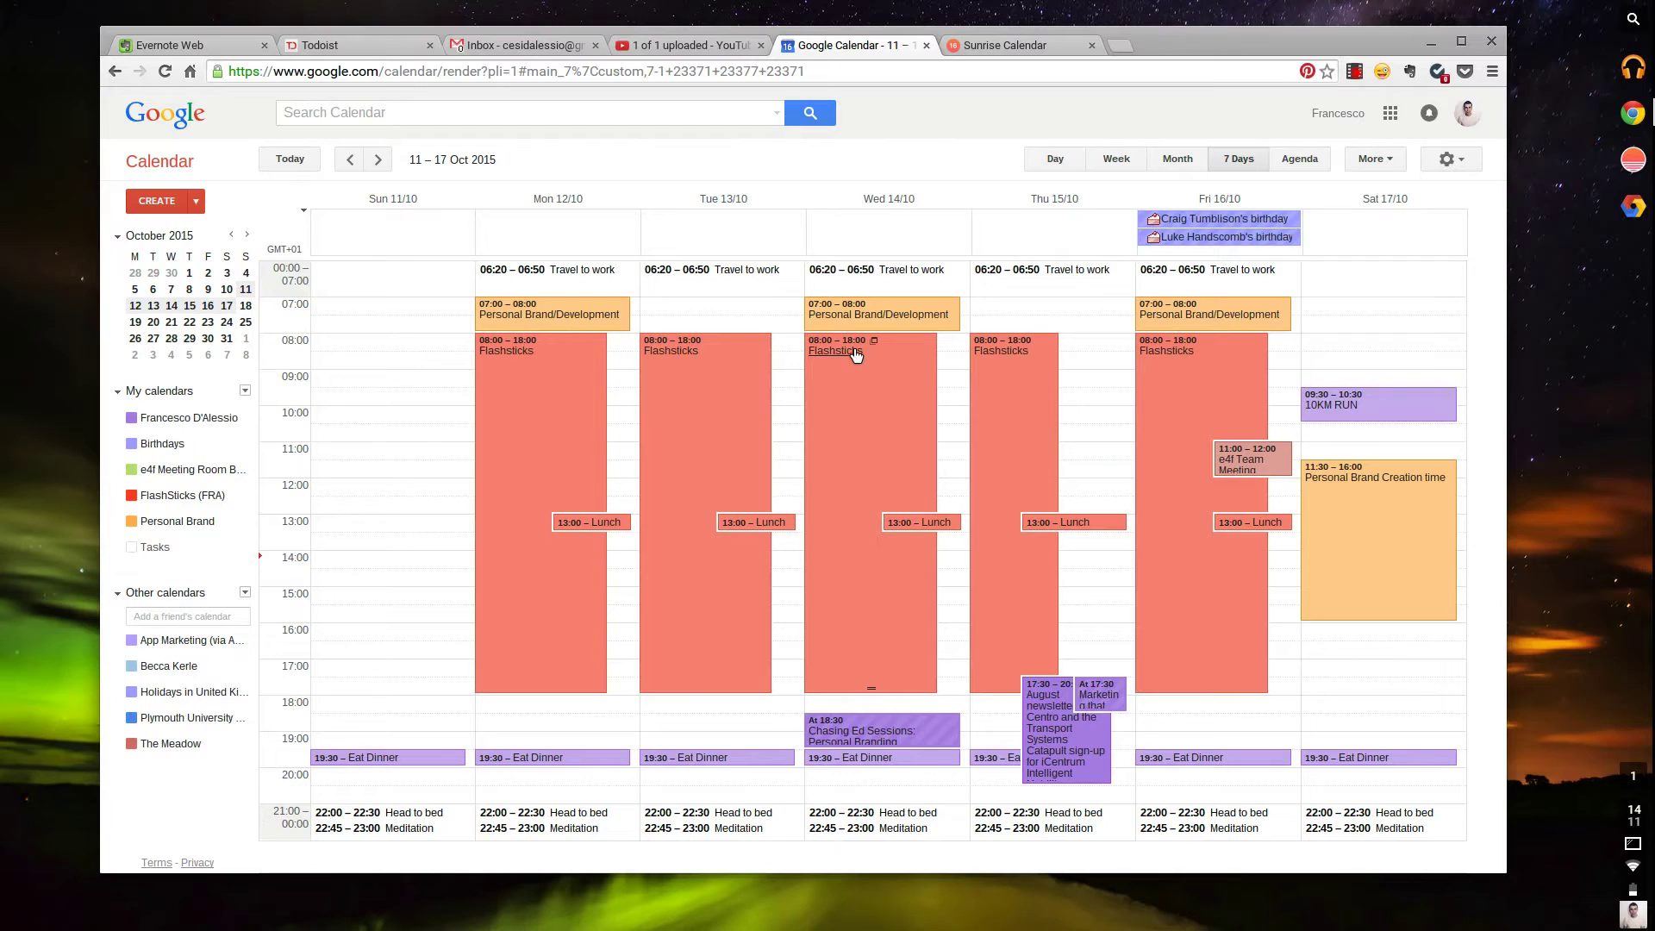
pyautogui.hotkey('ctrl', 'Tab')
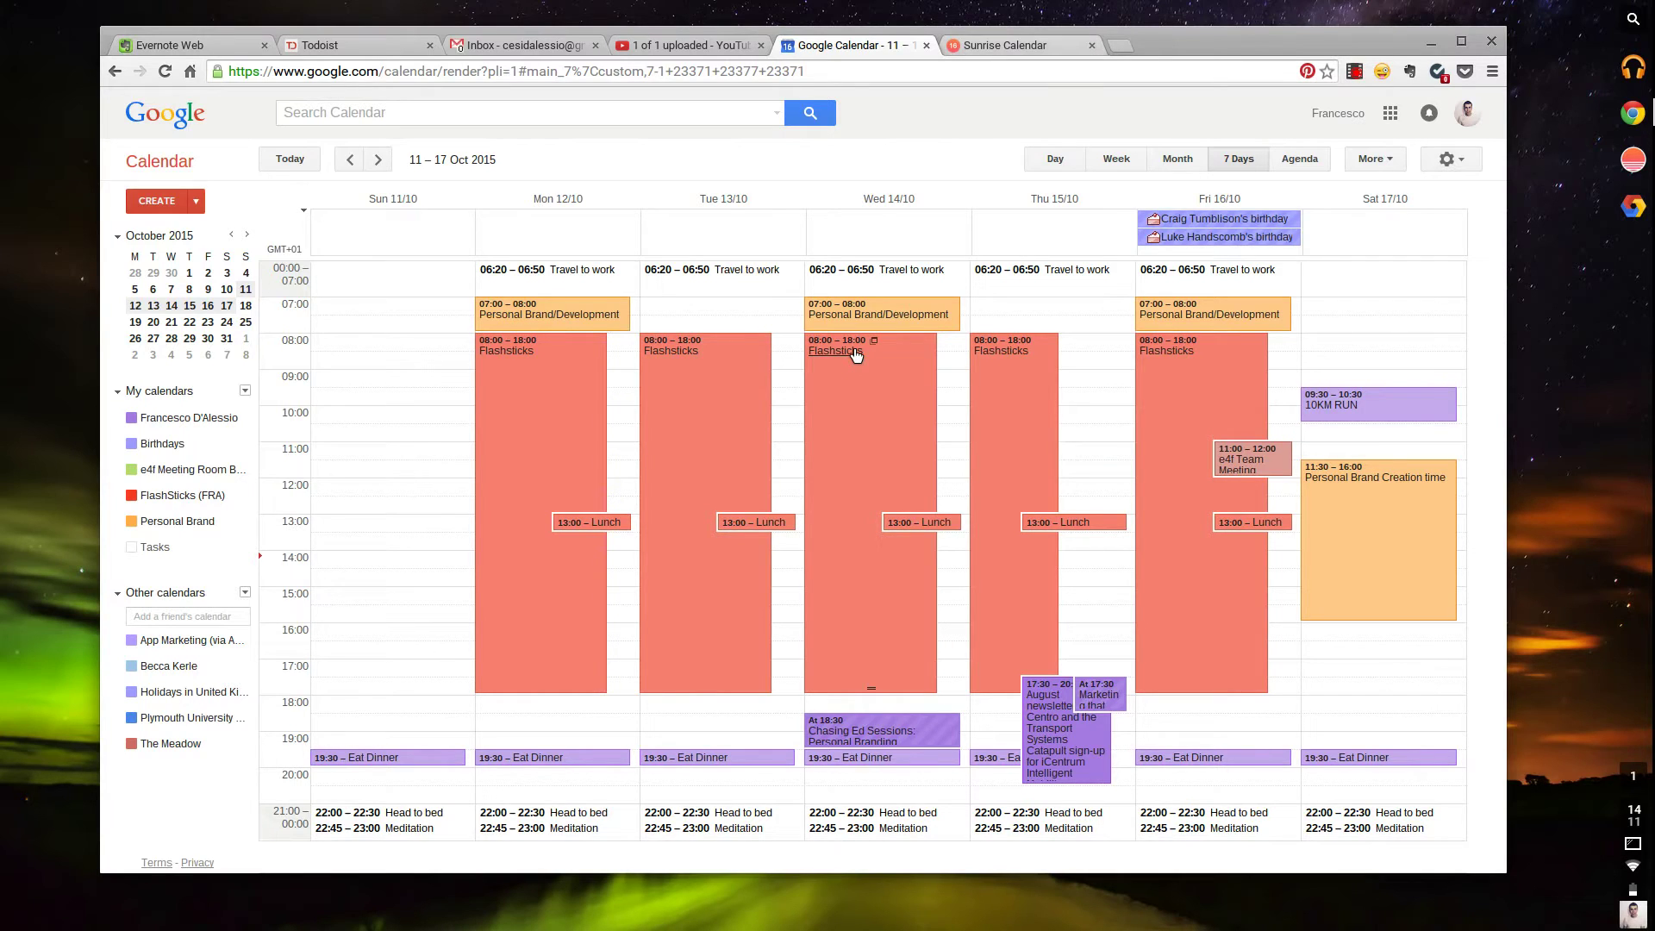